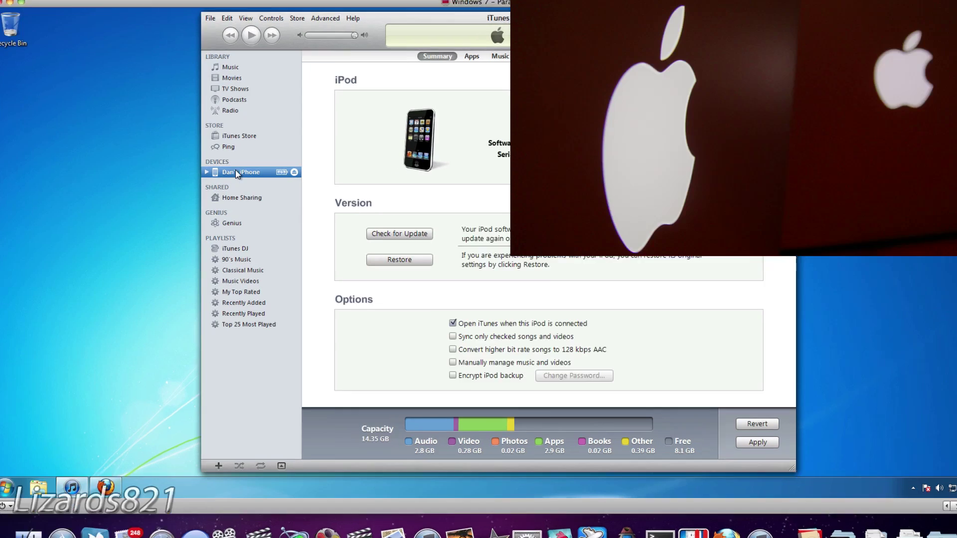
Start a backup of the connected iPod, then bring up the firmware download page in Firefox
{"action": "right_click", "coordinate": [234, 172]}
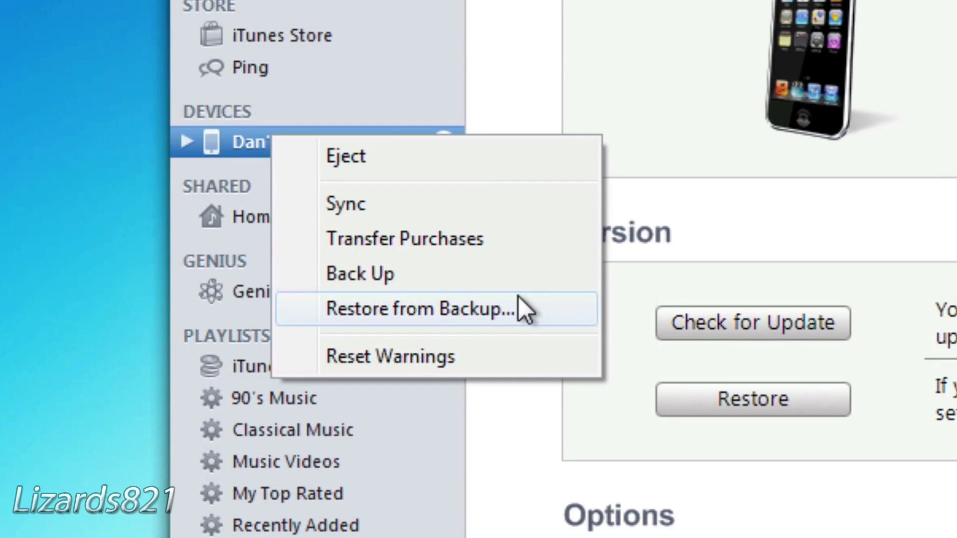
{"action": "left_click", "coordinate": [513, 274]}
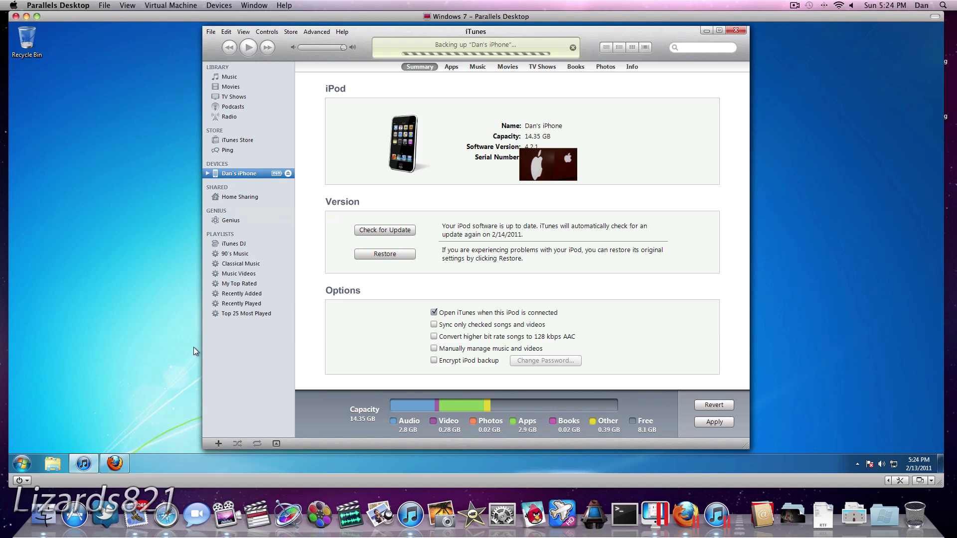
{"action": "left_click", "coordinate": [114, 464]}
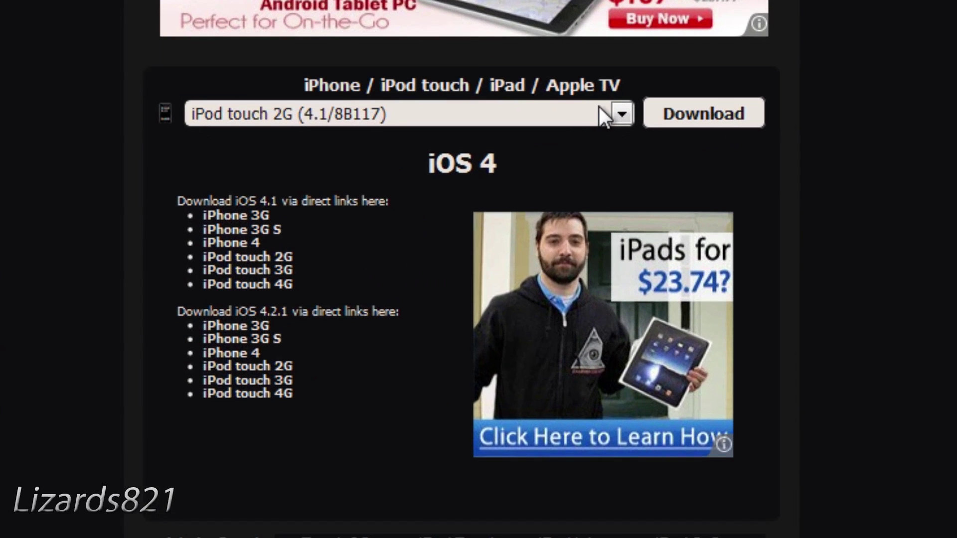
{"action": "left_click", "coordinate": [526, 209]}
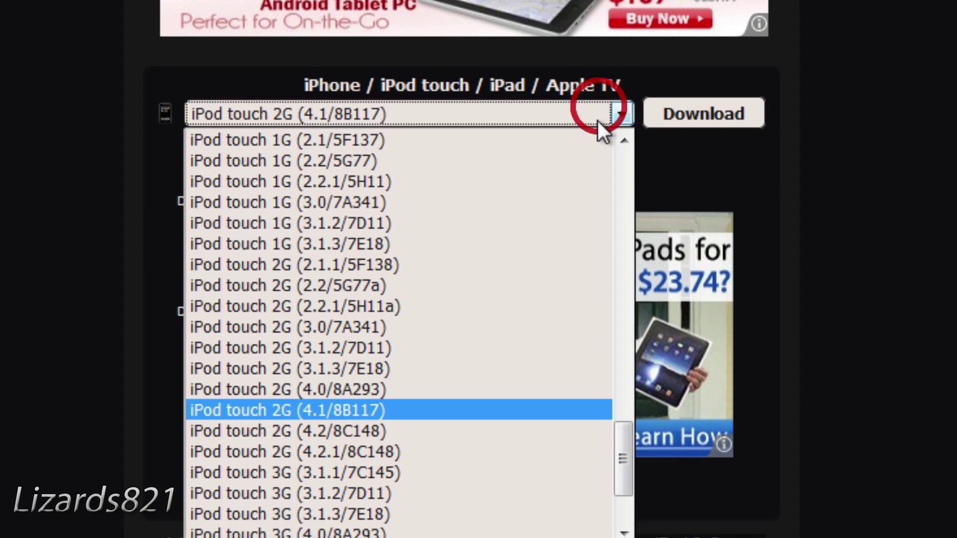
{"action": "scroll", "coordinate": [430, 354], "scroll_direction": "down", "scroll_amount": 2}
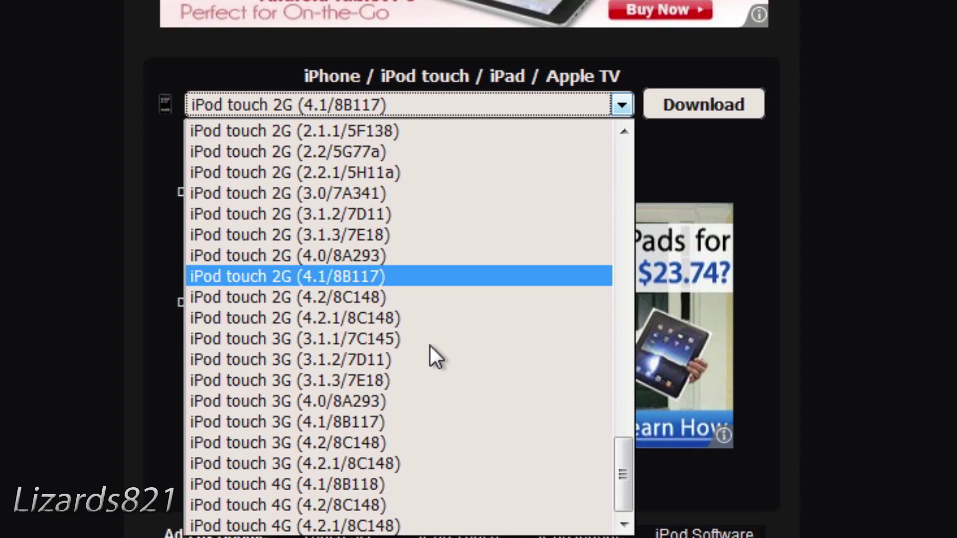
{"action": "scroll", "coordinate": [430, 345], "scroll_direction": "up", "scroll_amount": 8}
{"action": "scroll", "coordinate": [427, 314], "scroll_direction": "down", "scroll_amount": 5}
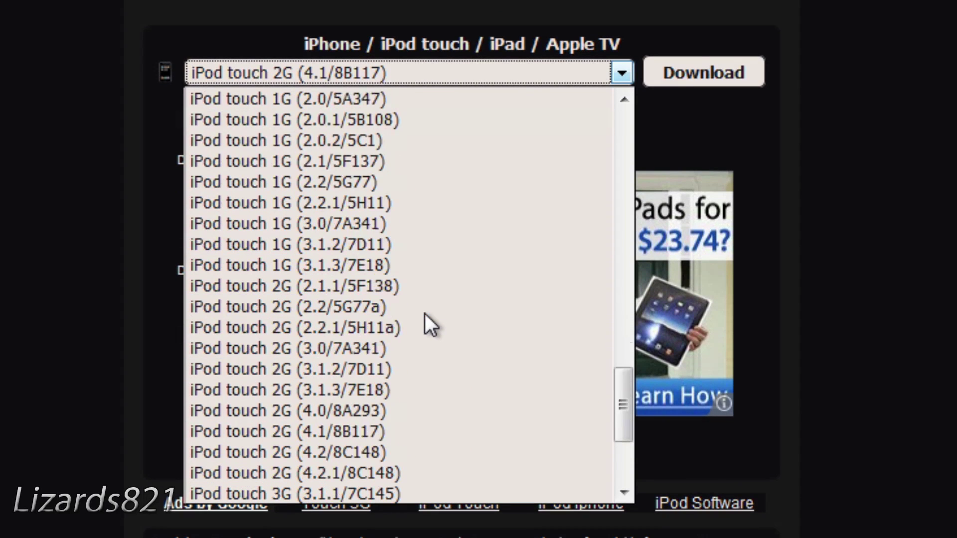
{"action": "scroll", "coordinate": [425, 313], "scroll_direction": "down", "scroll_amount": 3}
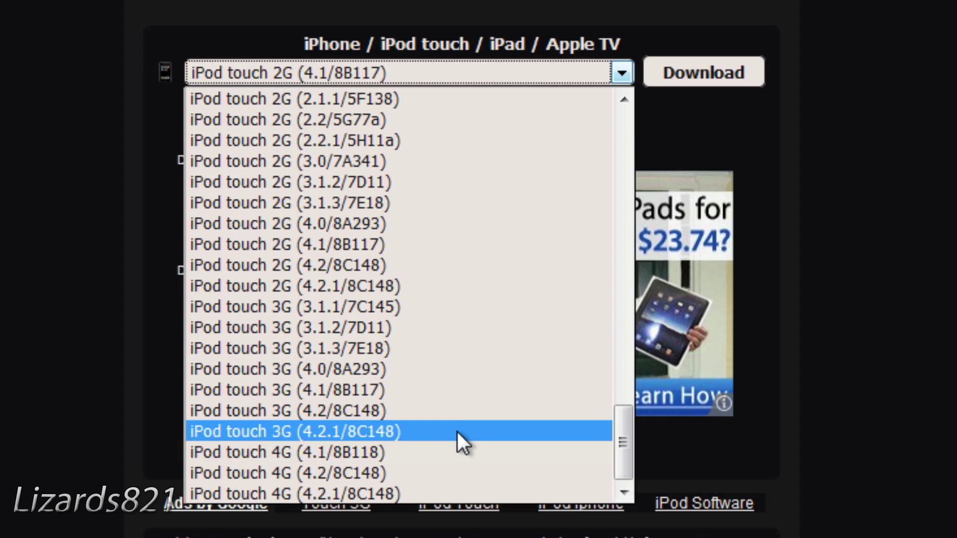
{"action": "scroll", "coordinate": [457, 430], "scroll_direction": "up", "scroll_amount": 10}
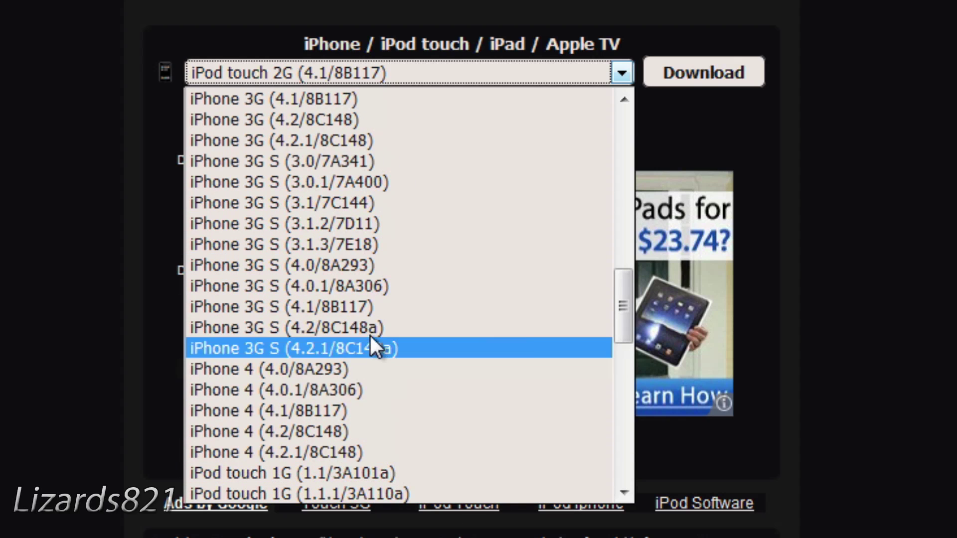
{"action": "scroll", "coordinate": [402, 434], "scroll_direction": "down", "scroll_amount": 8}
{"action": "scroll", "coordinate": [402, 431], "scroll_direction": "down", "scroll_amount": 3}
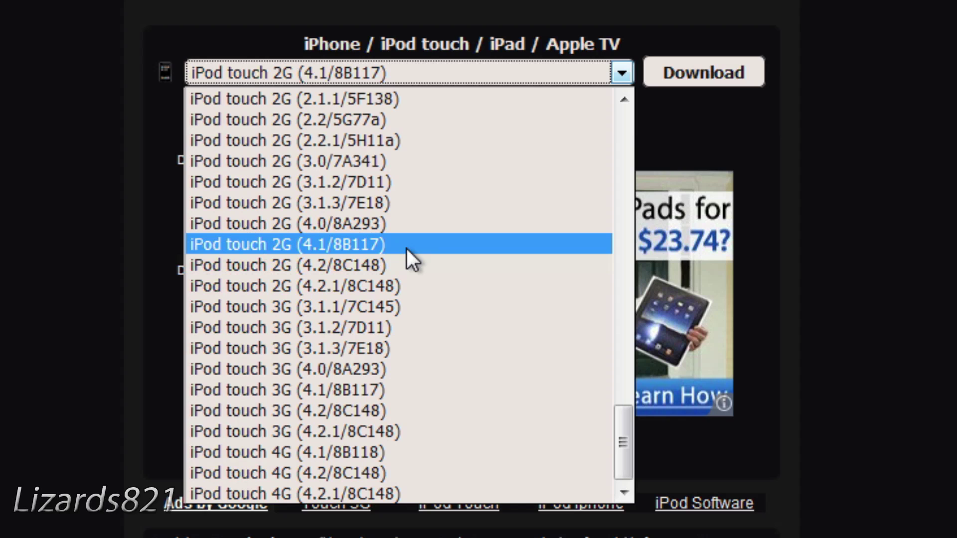
{"action": "left_click", "coordinate": [352, 247]}
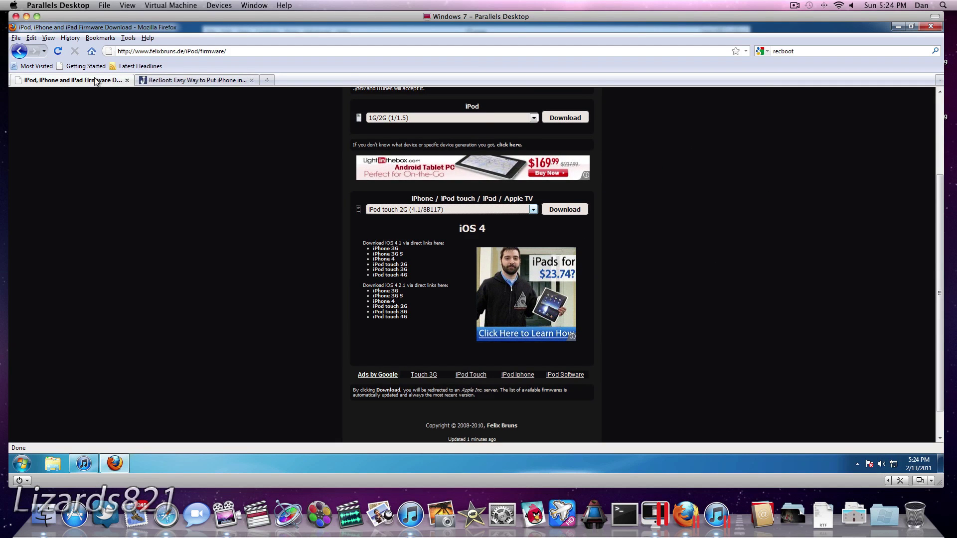
Scroll through the jaxov.com RecBoot article, then quit Firefox
{"action": "left_click", "coordinate": [162, 84]}
{"action": "scroll", "coordinate": [125, 216], "scroll_direction": "down", "scroll_amount": 3}
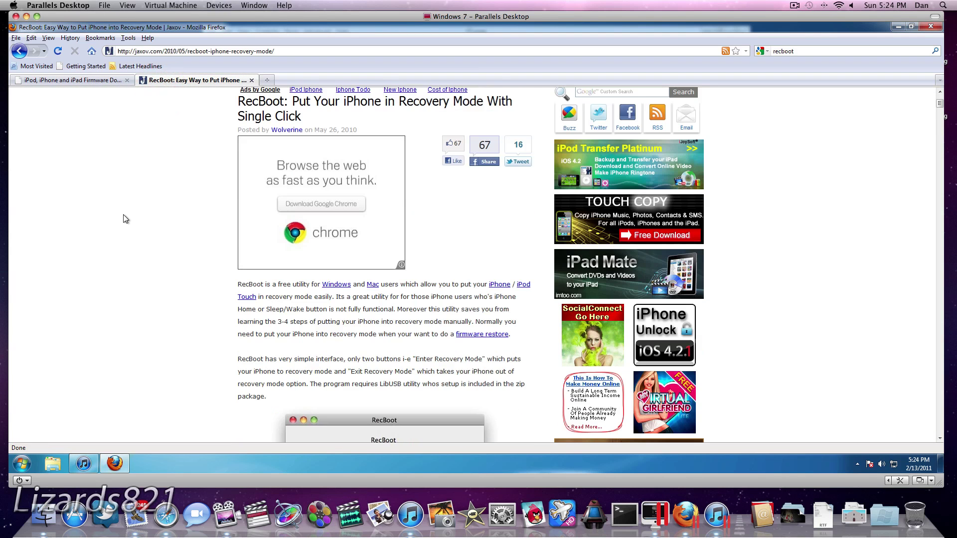
{"action": "scroll", "coordinate": [126, 218], "scroll_direction": "down", "scroll_amount": 12}
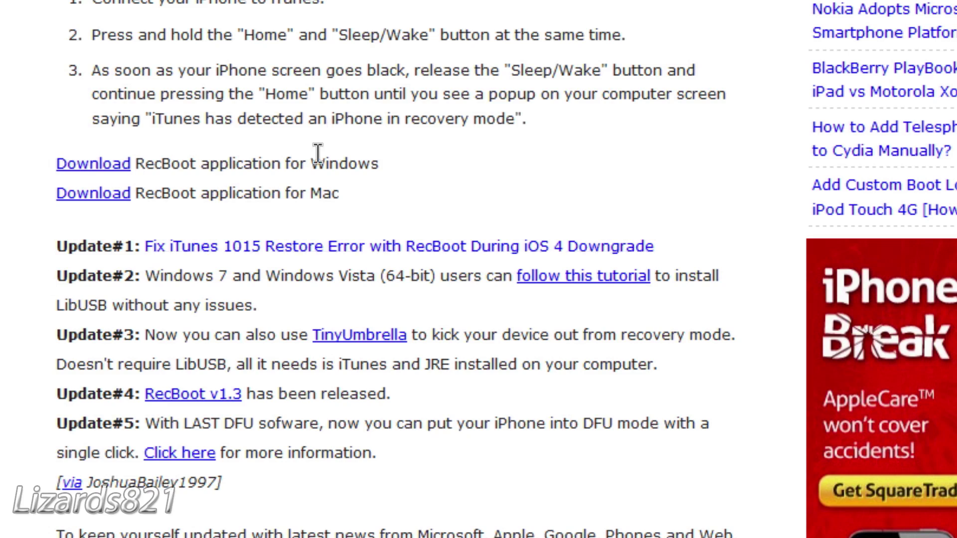
{"action": "key", "text": "alt+F4"}
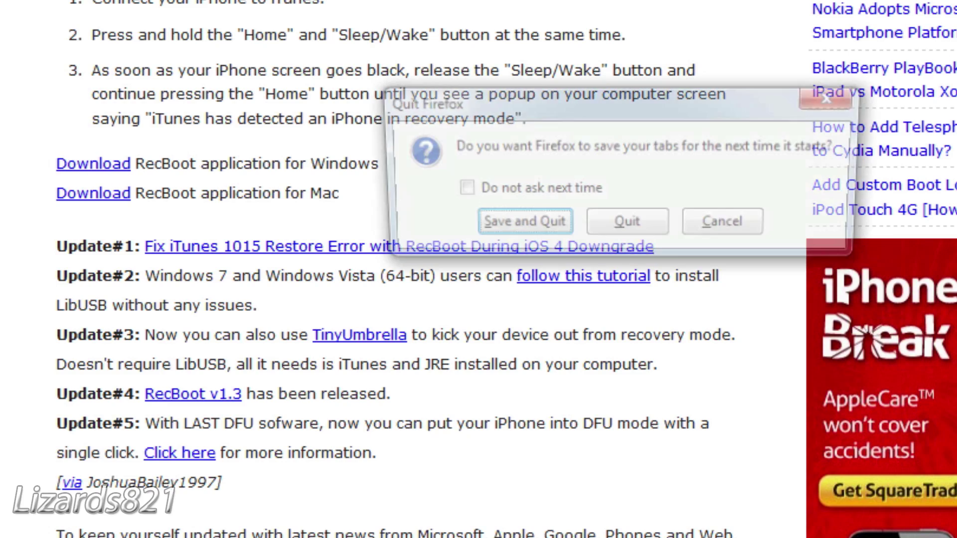
Confirm quitting Firefox, then close iTunes without applying the settings changes
{"action": "left_click", "coordinate": [650, 232]}
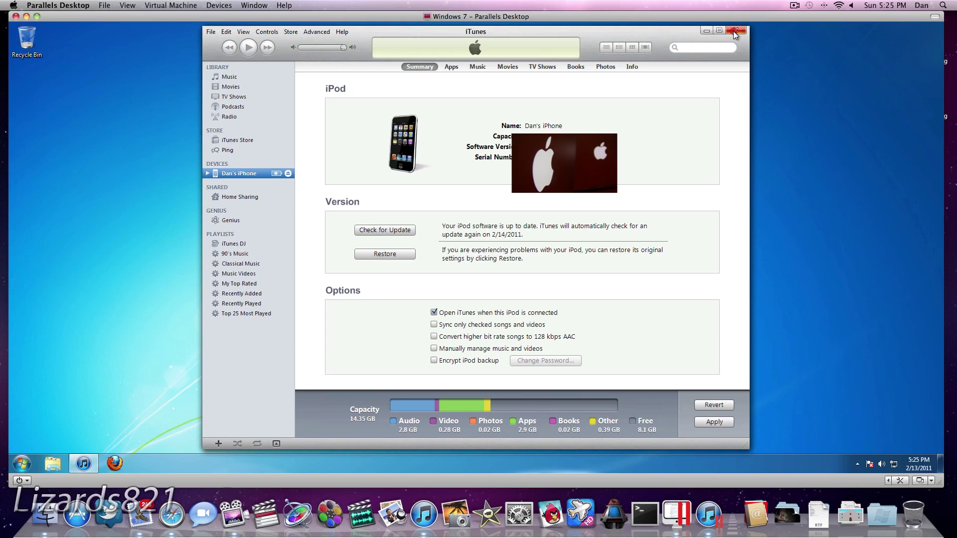
{"action": "left_click", "coordinate": [735, 31]}
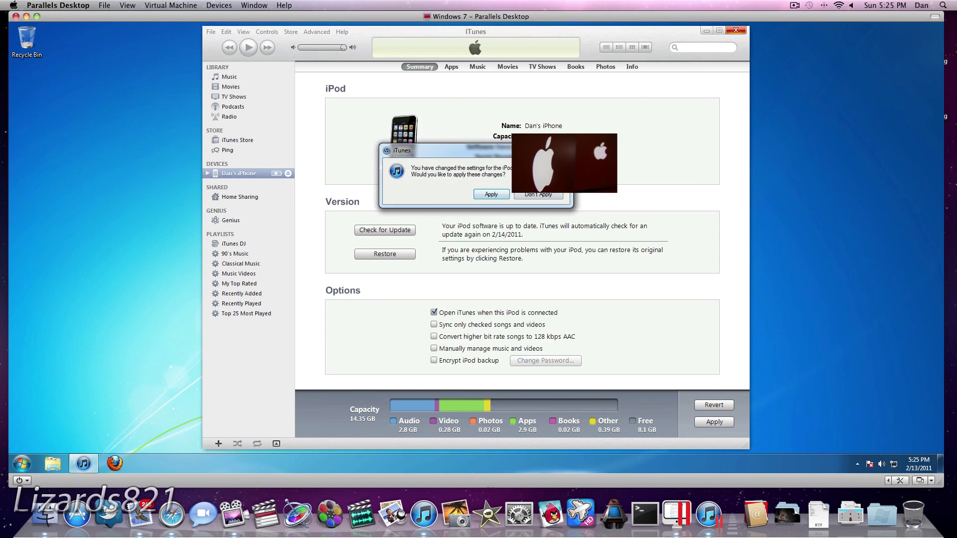
{"action": "left_click", "coordinate": [538, 194]}
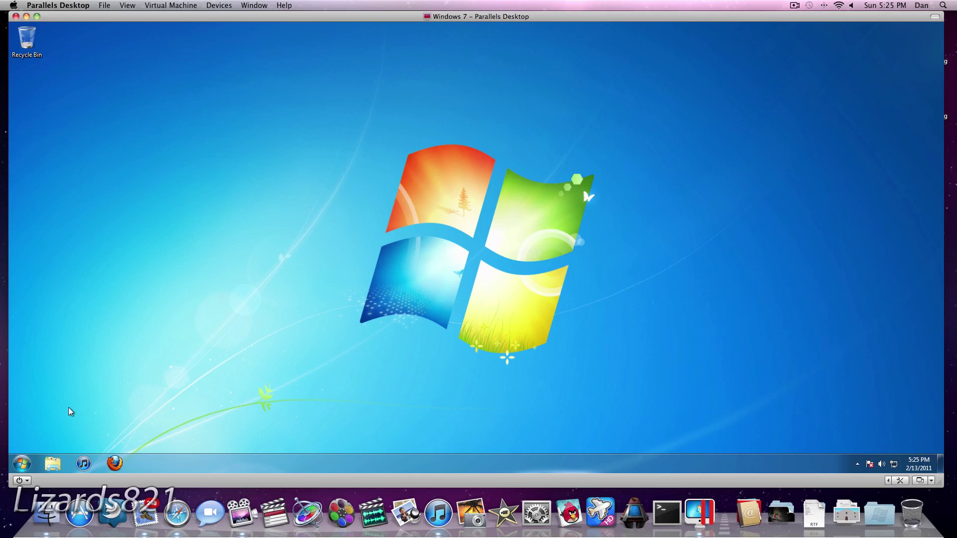
Browse Windows Explorer to the C:\Windows\System32\drivers\etc folder
{"action": "left_click", "coordinate": [53, 464]}
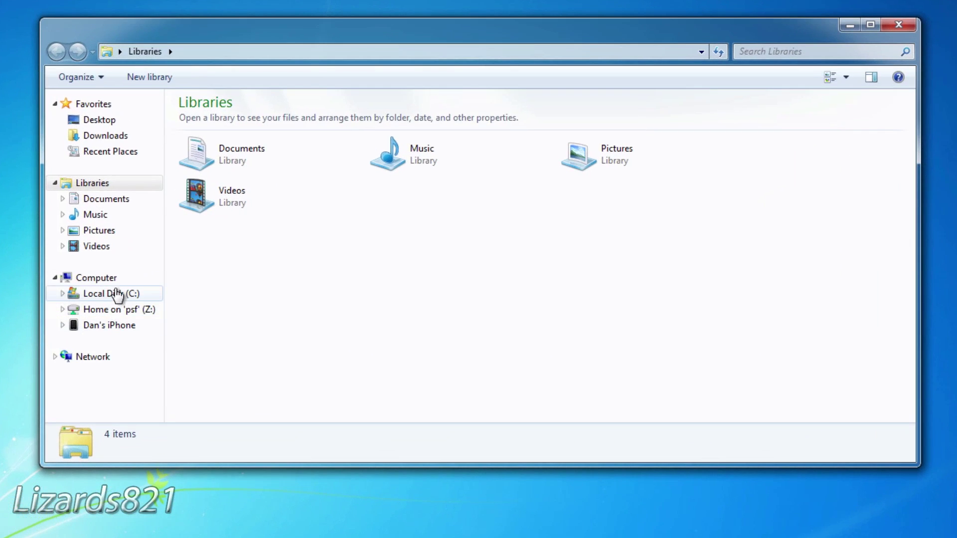
{"action": "left_click", "coordinate": [237, 261]}
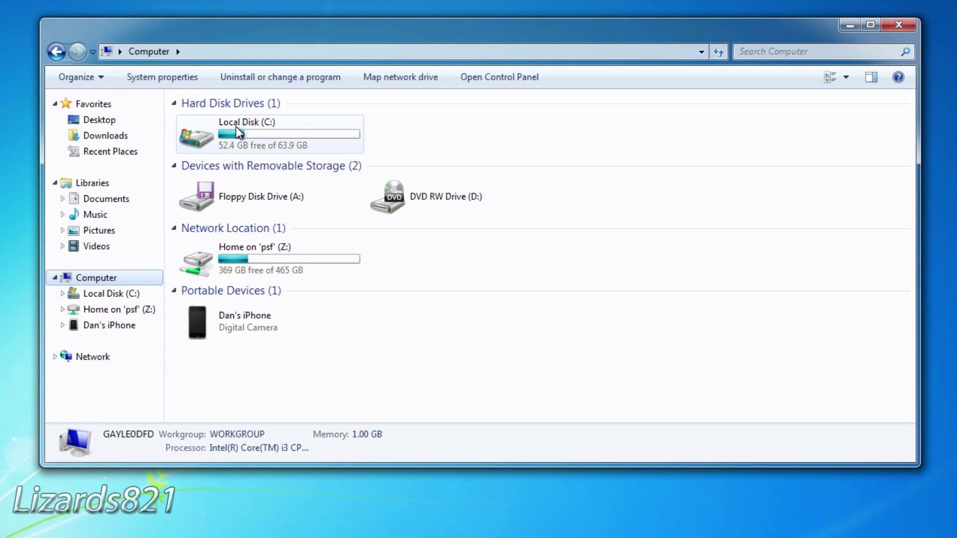
{"action": "double_click", "coordinate": [268, 125]}
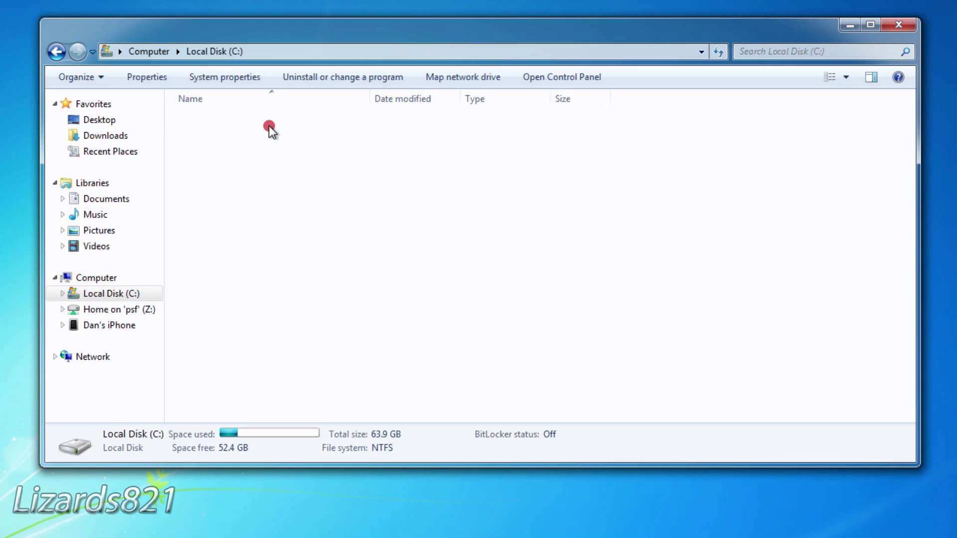
{"action": "double_click", "coordinate": [256, 199]}
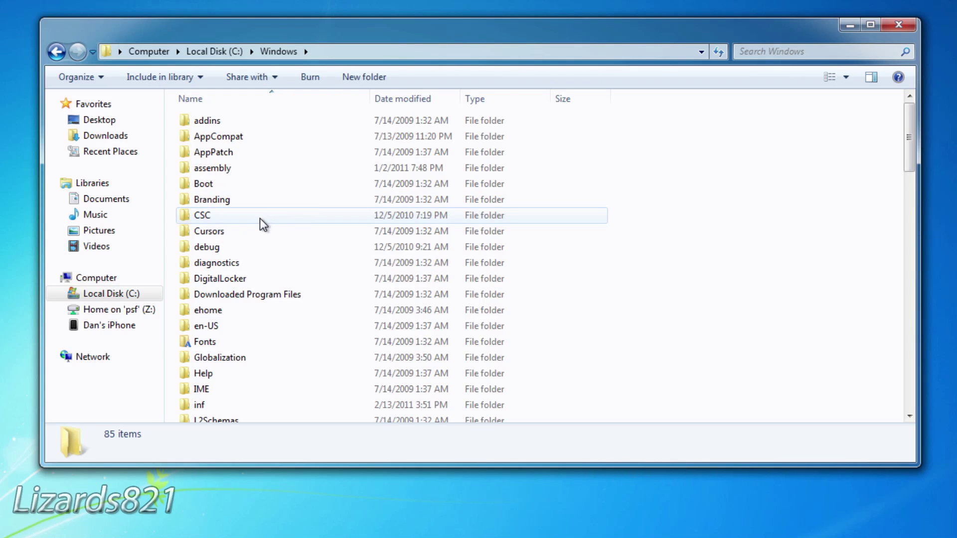
{"action": "scroll", "coordinate": [263, 224], "scroll_direction": "down", "scroll_amount": 12}
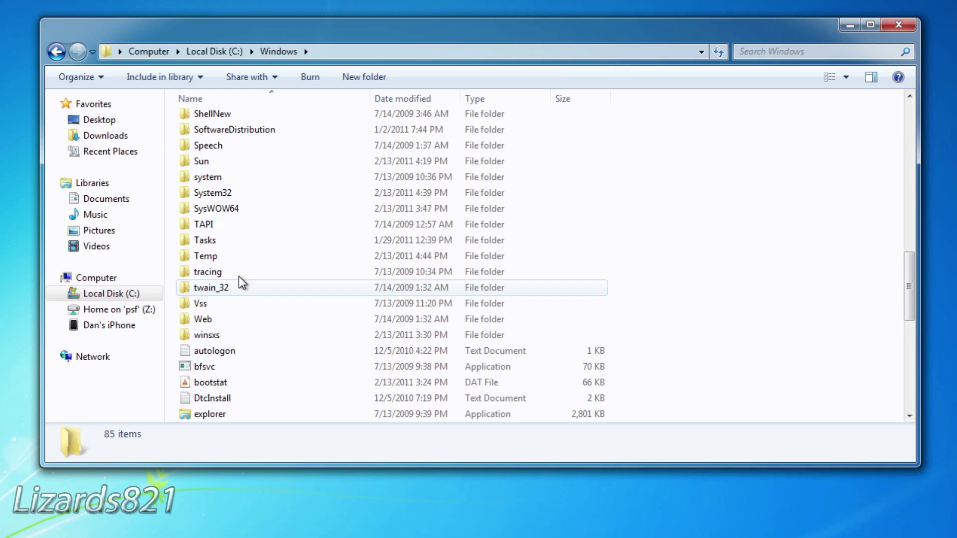
{"action": "double_click", "coordinate": [236, 193]}
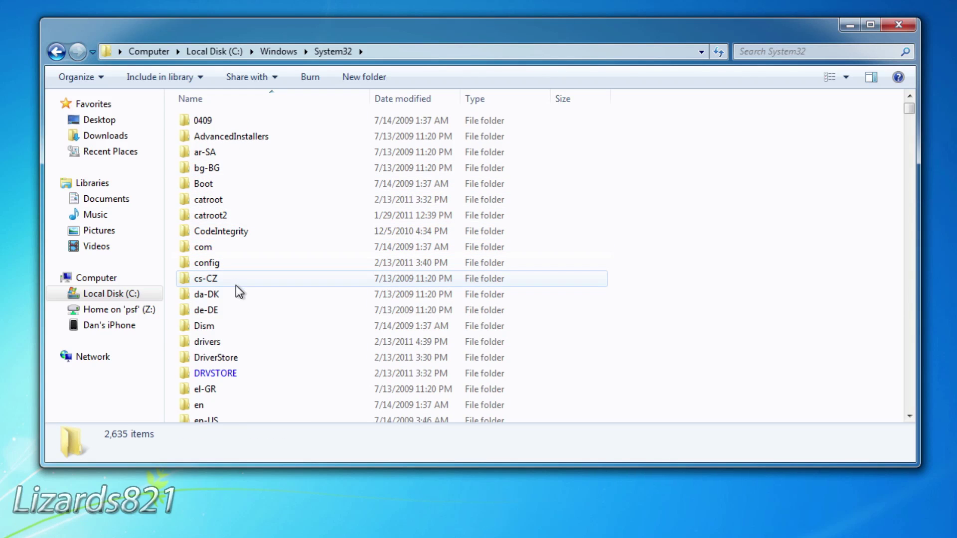
{"action": "double_click", "coordinate": [220, 341]}
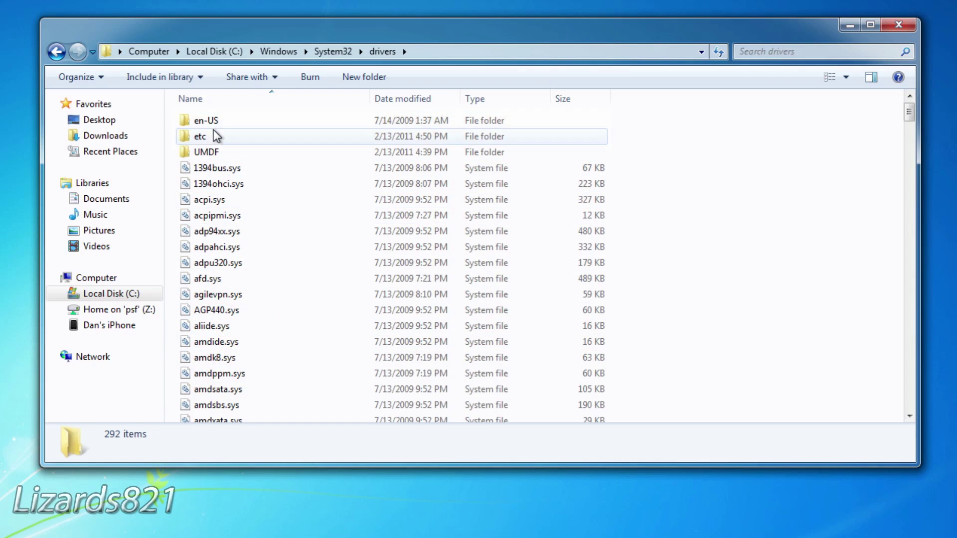
{"action": "double_click", "coordinate": [216, 136]}
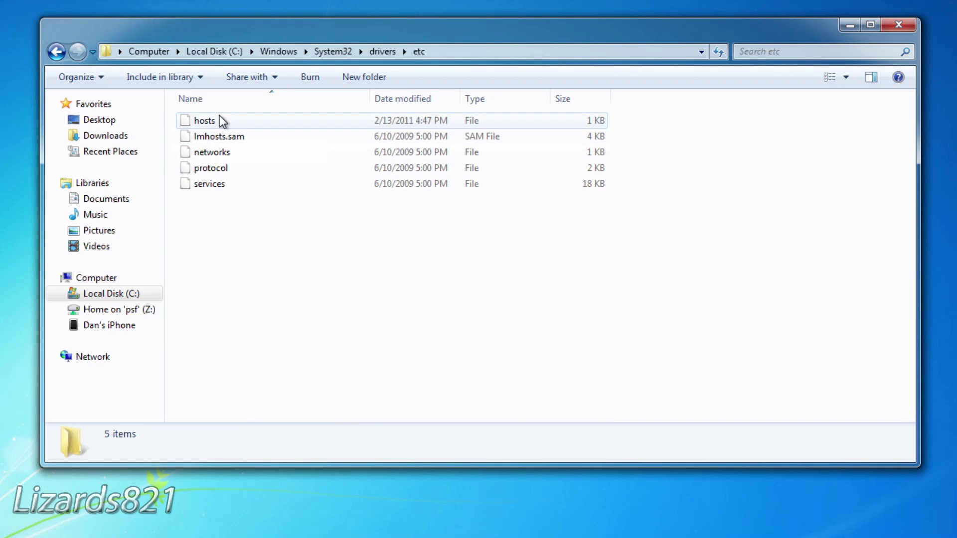
Open the hosts file with Notepad, chosen from the Open with program list
{"action": "double_click", "coordinate": [214, 121]}
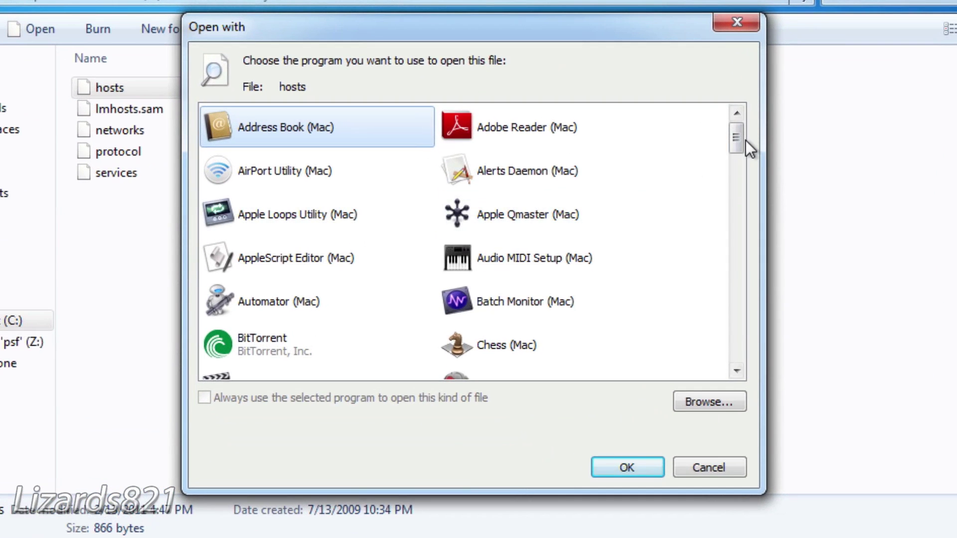
{"action": "left_click", "coordinate": [681, 158]}
{"action": "left_click_drag", "start_coordinate": [740, 144], "coordinate": [700, 298]}
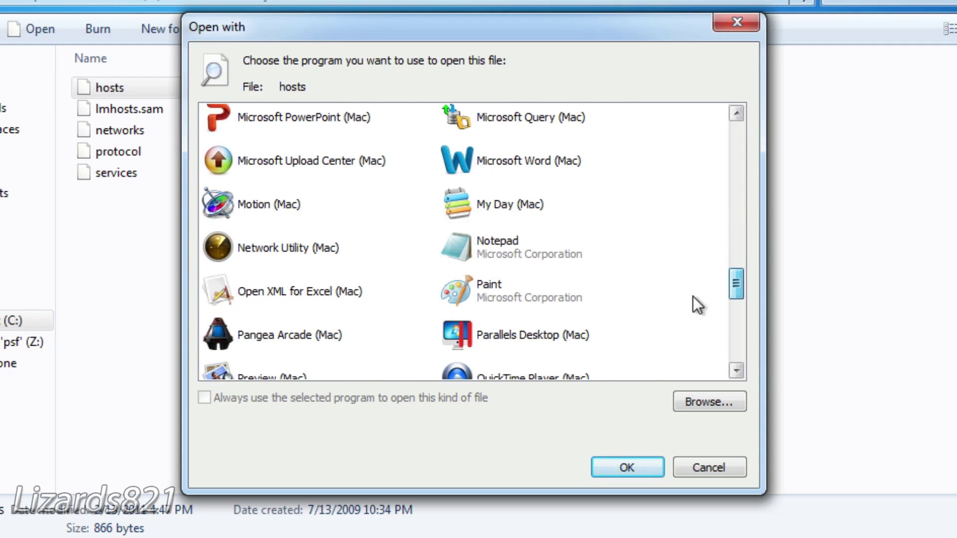
{"action": "left_click", "coordinate": [507, 256]}
{"action": "left_click", "coordinate": [639, 468]}
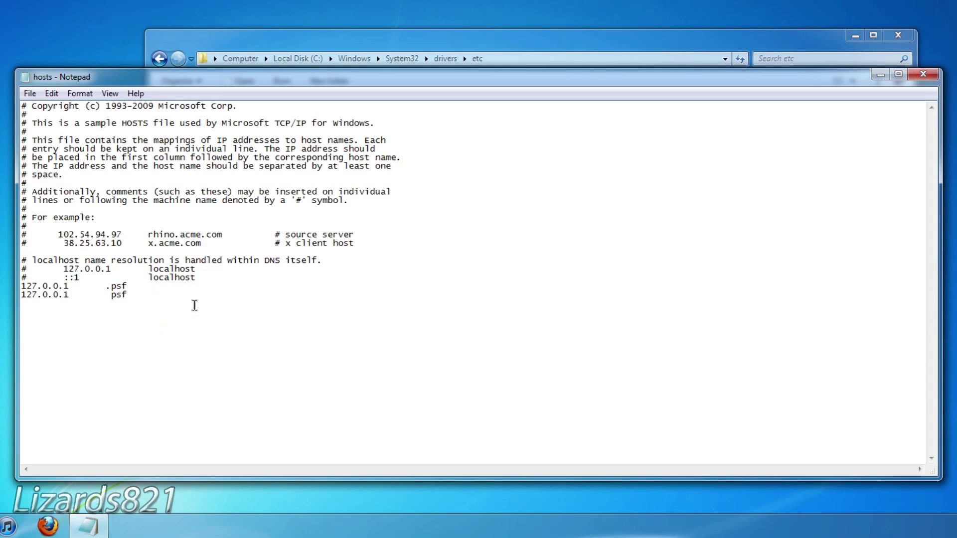
Append lines mapping gs.apple.com to 74.208.105.171 and 74.208.10.249 below the psf entries
{"action": "key", "text": "Return"}
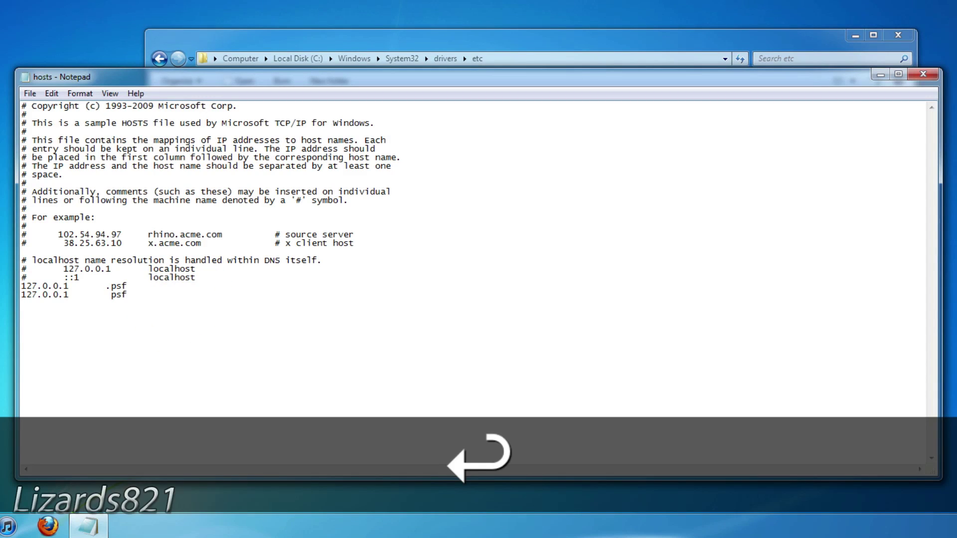
{"action": "type", "text": "74.208.105.171 gs.apple.com 74.208.10.249 gs.apple.com"}
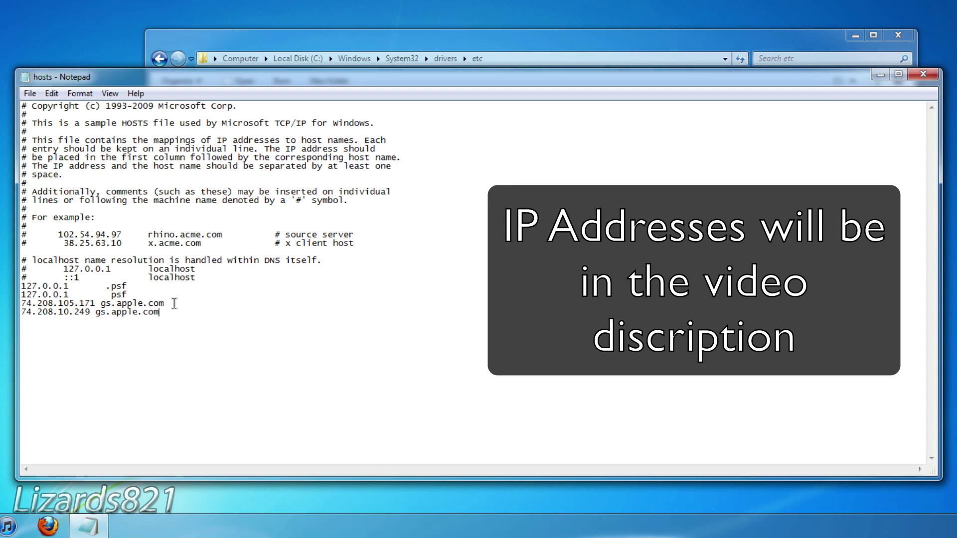
{"action": "left_click_drag", "start_coordinate": [164, 304], "coordinate": [23, 304]}
{"action": "left_click_drag", "start_coordinate": [159, 313], "coordinate": [20, 315]}
{"action": "left_click", "coordinate": [299, 335]}
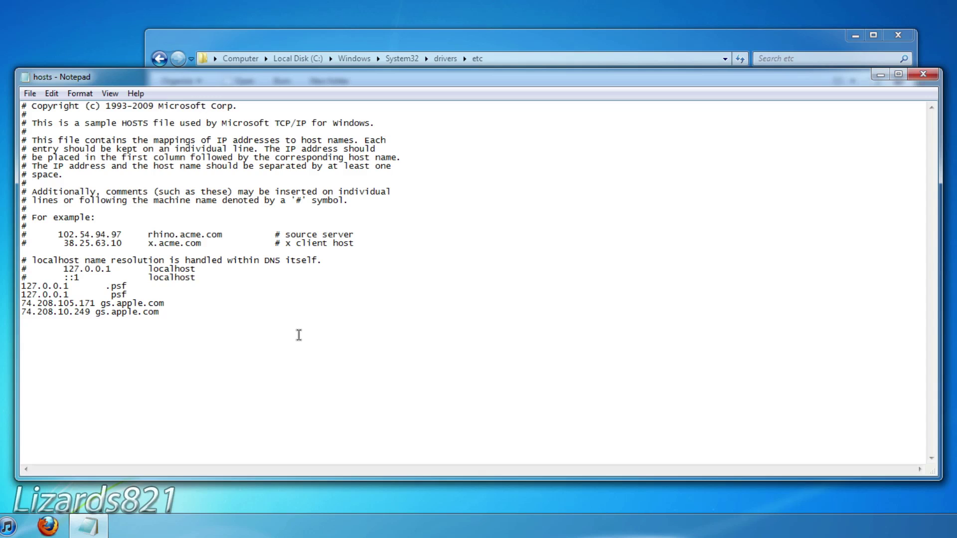
Paste the entries again, select all the text, and close the hosts file without saving
{"action": "key", "text": "Up"}
{"action": "key", "text": "Up"}
{"action": "type", "text": "# Copyright (c) 1993-2009 Microsoft Corp."}
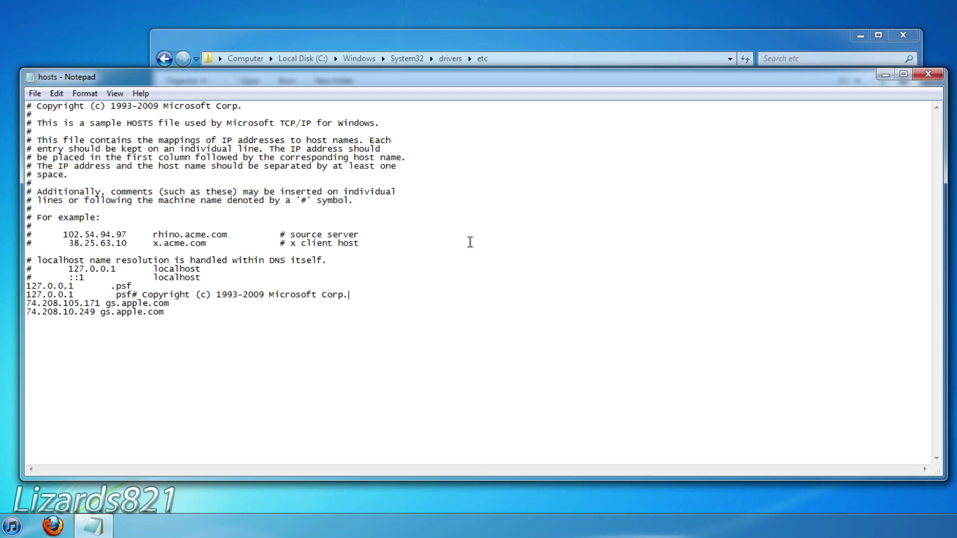
{"action": "left_click", "coordinate": [311, 340]}
{"action": "key", "text": "ctrl+a"}
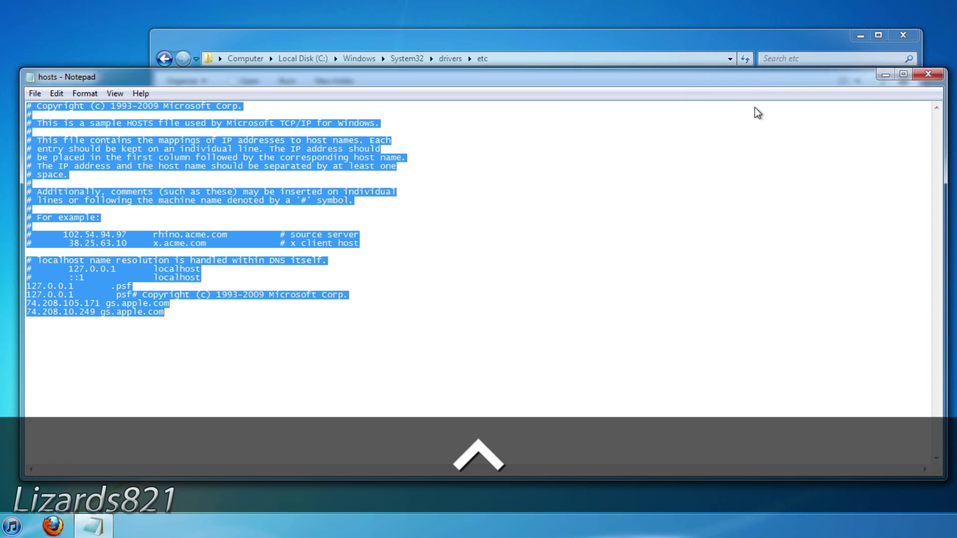
{"action": "left_click", "coordinate": [926, 75]}
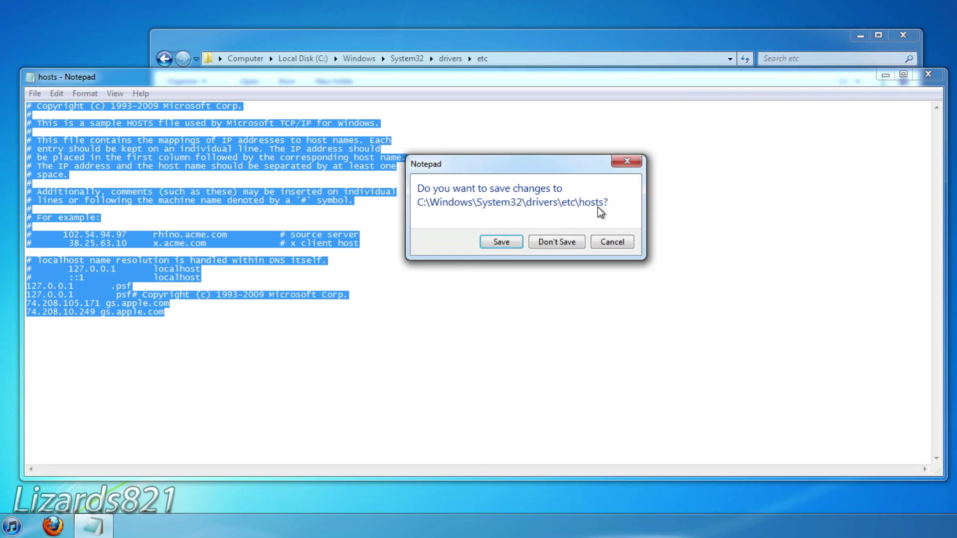
{"action": "left_click", "coordinate": [575, 242]}
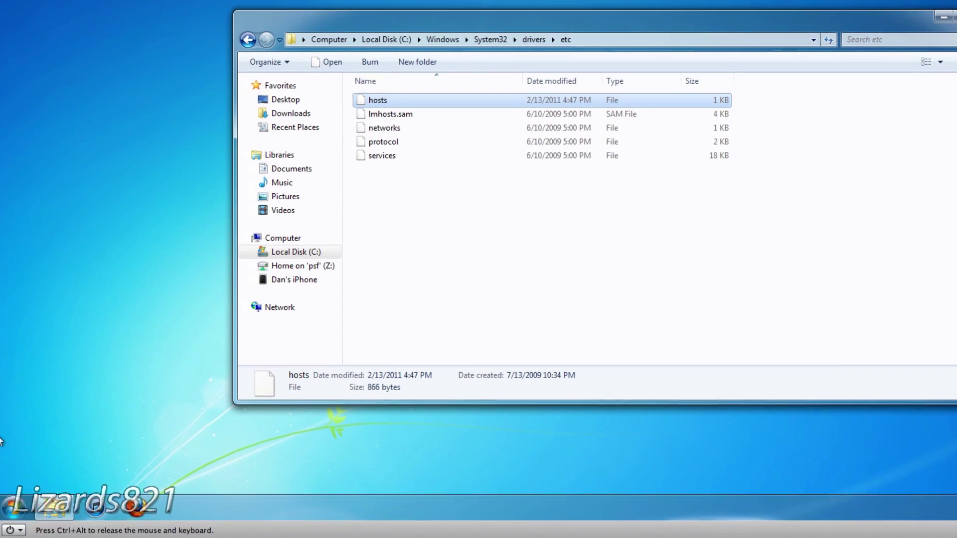
Bring up Notepad's context menu under Start > All Programs > Accessories
{"action": "left_click", "coordinate": [22, 503]}
{"action": "left_click", "coordinate": [64, 444]}
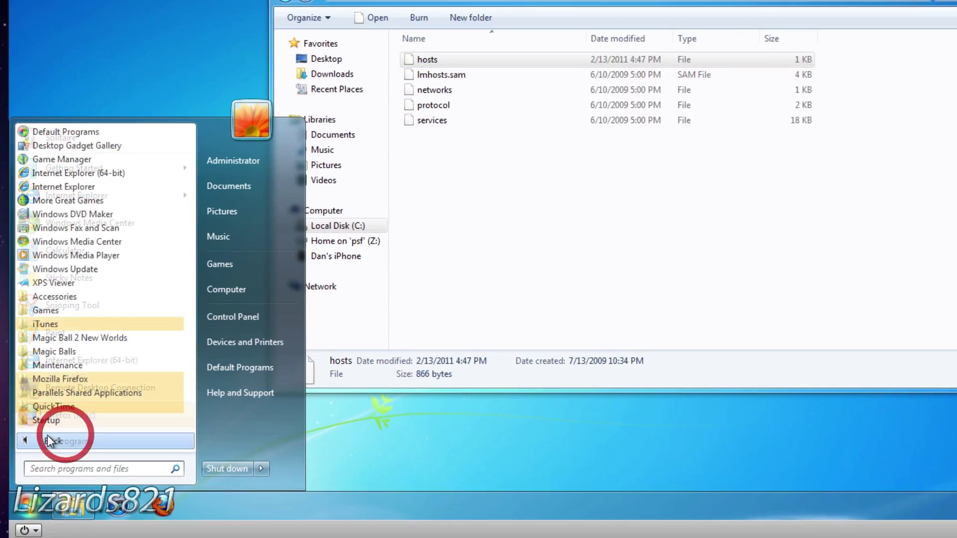
{"action": "left_click", "coordinate": [84, 313]}
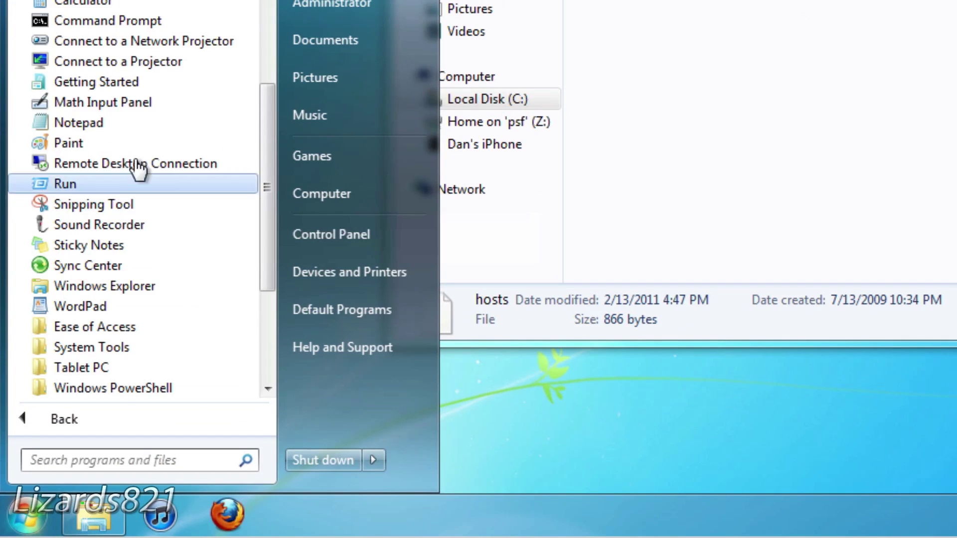
{"action": "right_click", "coordinate": [144, 126]}
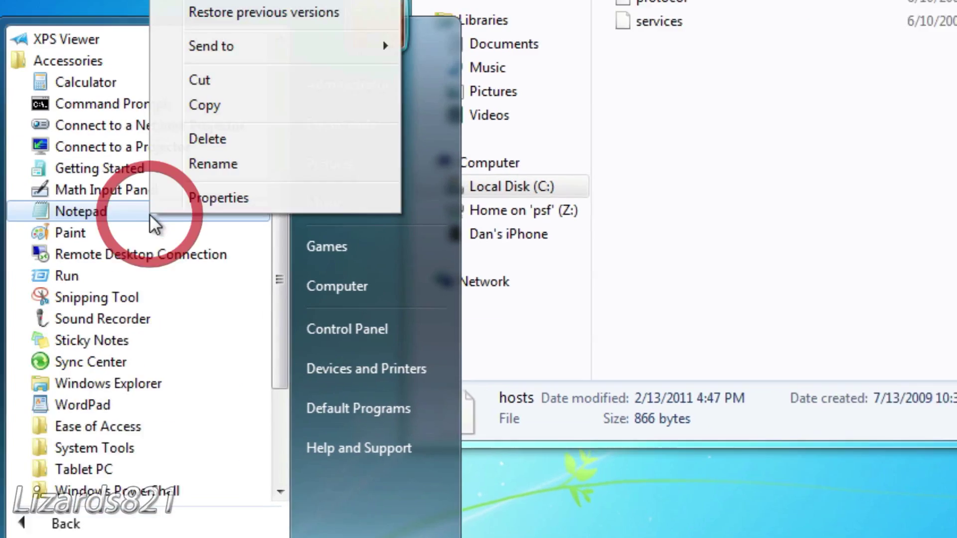
Run Notepad as administrator and choose Save As from the File menu
{"action": "left_click", "coordinate": [344, 103]}
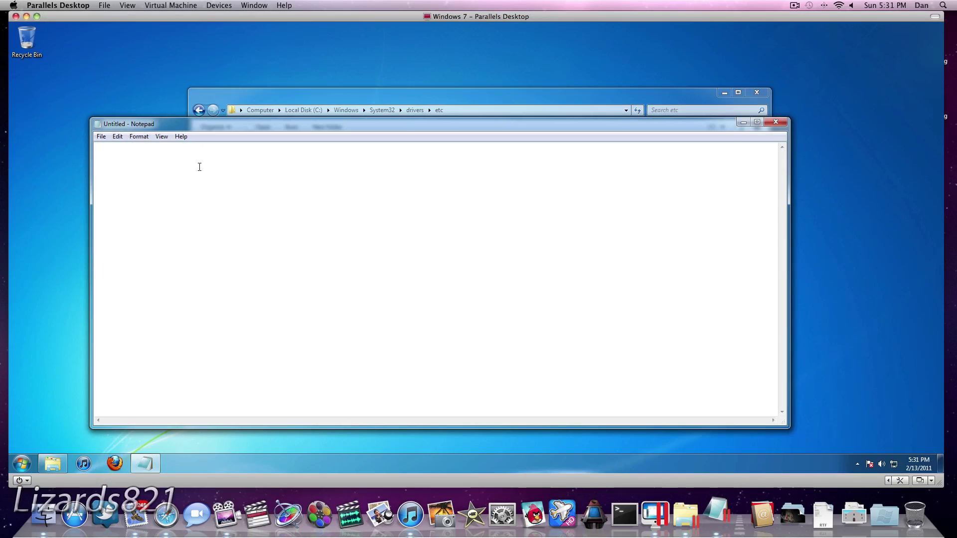
{"action": "left_click", "coordinate": [335, 232]}
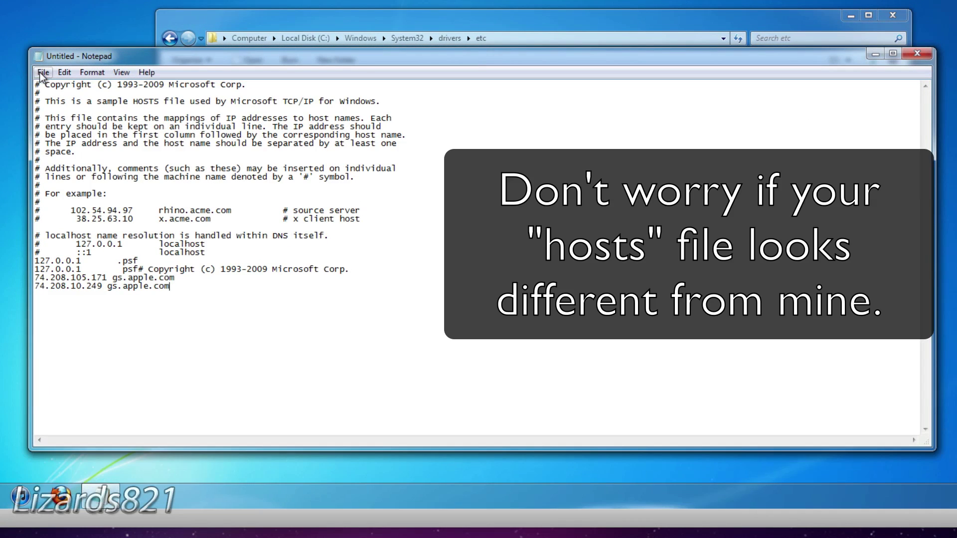
{"action": "left_click", "coordinate": [43, 73]}
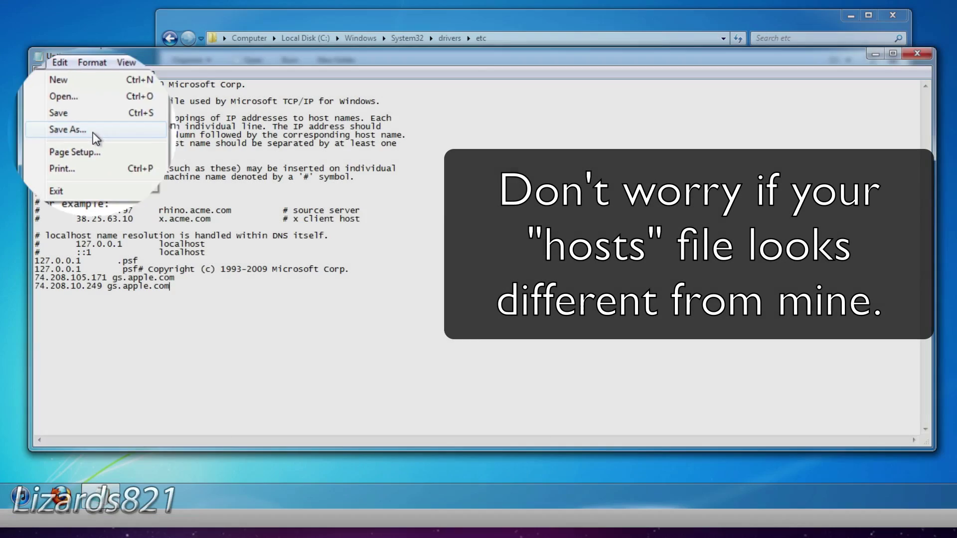
{"action": "left_click", "coordinate": [92, 133]}
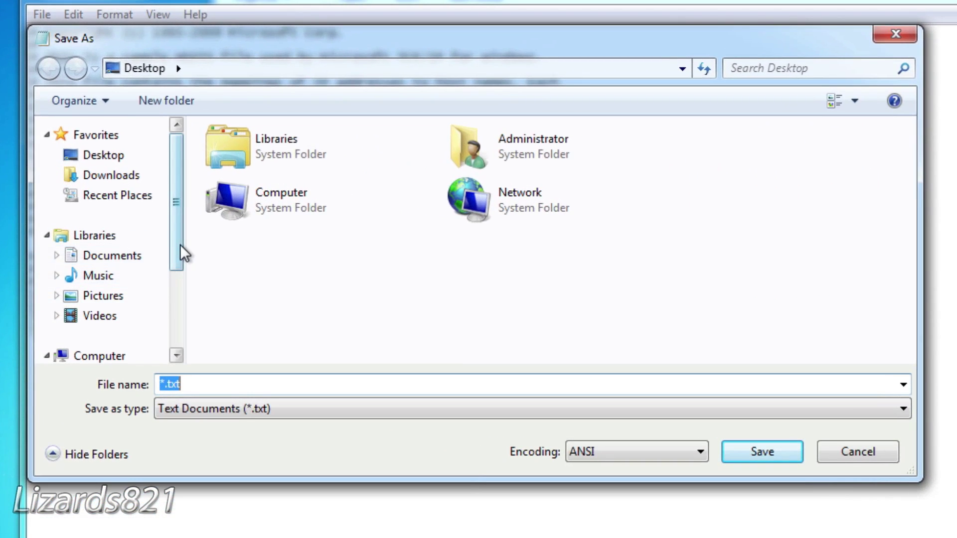
Browse the Save As dialog to C:\Windows\System32\drivers\etc
{"action": "left_click_drag", "start_coordinate": [180, 244], "coordinate": [171, 334]}
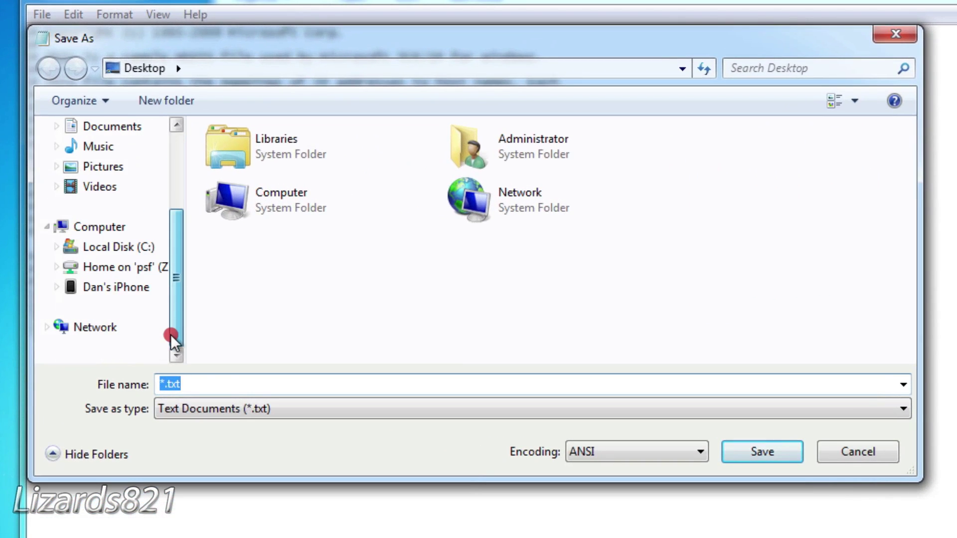
{"action": "left_click", "coordinate": [121, 249]}
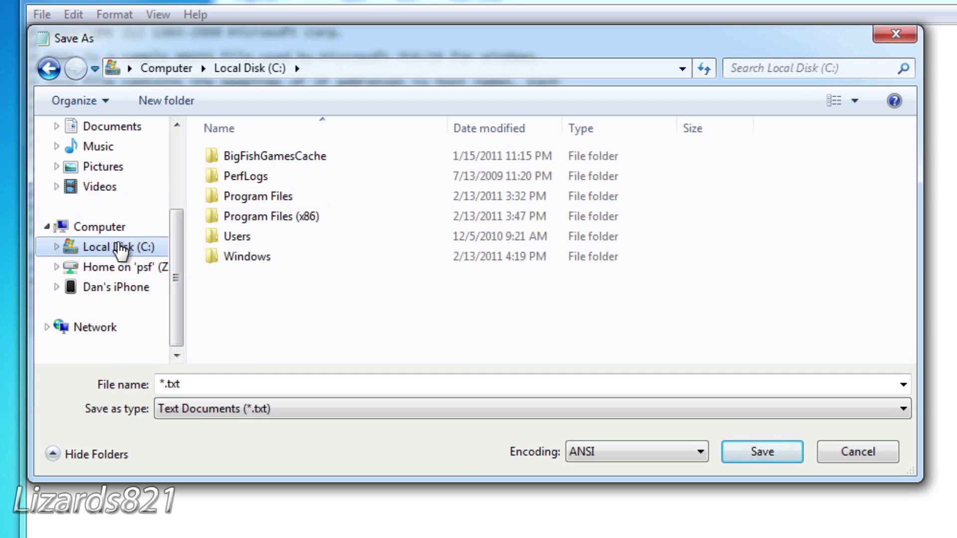
{"action": "left_click", "coordinate": [259, 254]}
{"action": "double_click", "coordinate": [260, 255]}
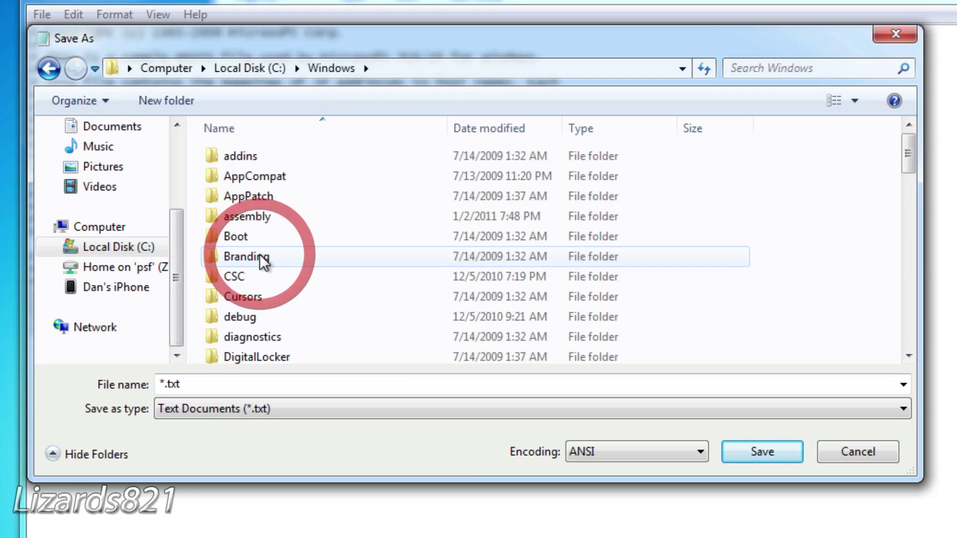
{"action": "scroll", "coordinate": [259, 254], "scroll_direction": "down", "scroll_amount": 12}
{"action": "left_click", "coordinate": [263, 363]}
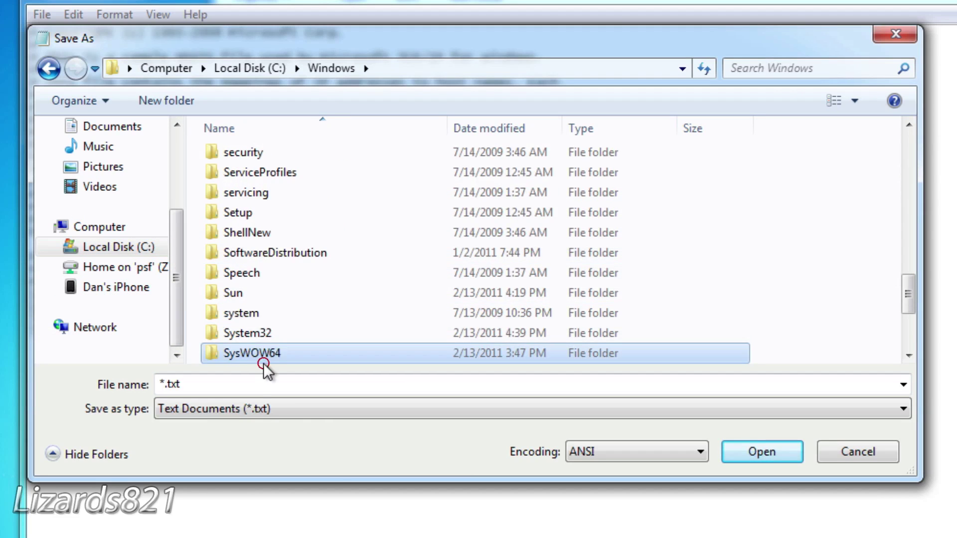
{"action": "double_click", "coordinate": [268, 334]}
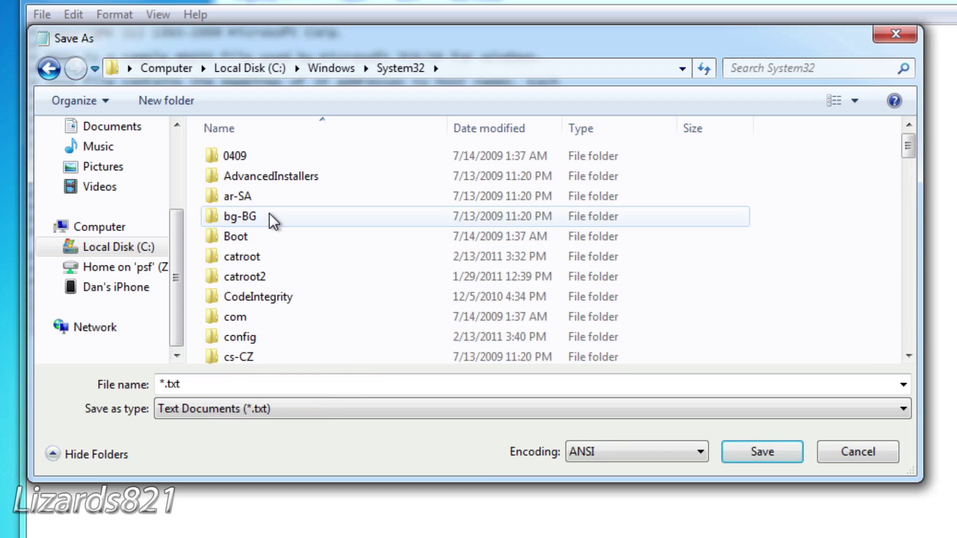
{"action": "scroll", "coordinate": [270, 213], "scroll_direction": "down", "scroll_amount": 2}
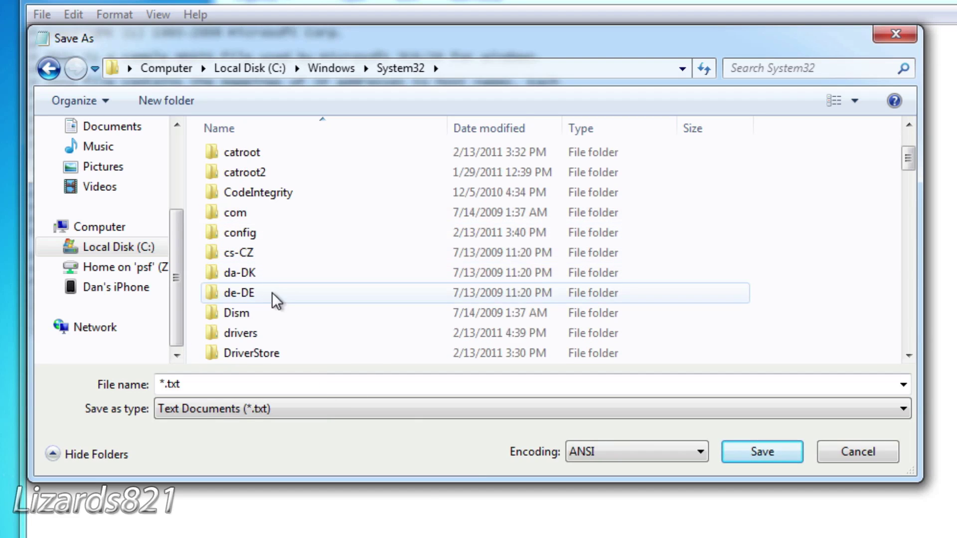
{"action": "double_click", "coordinate": [263, 333]}
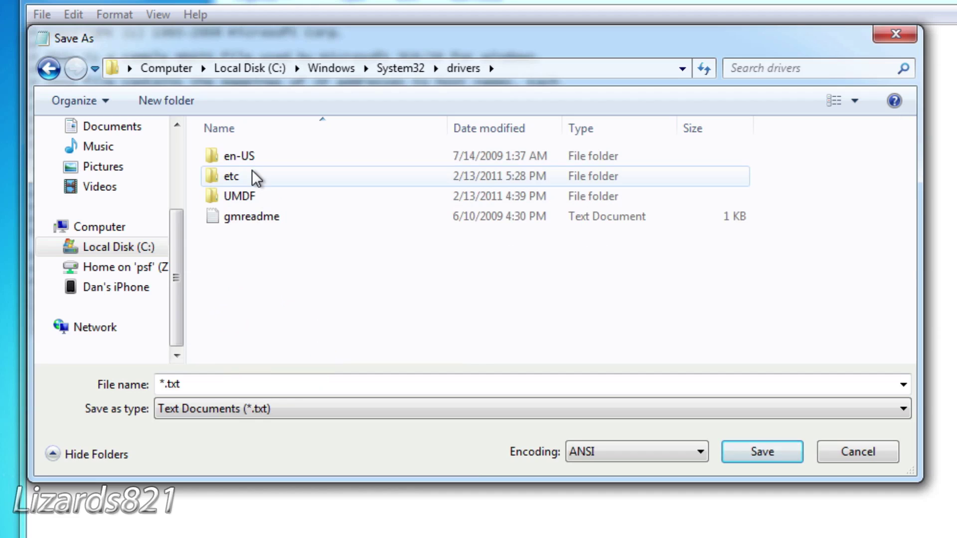
{"action": "double_click", "coordinate": [253, 177]}
Save as 'hosts' with All Files type, replacing the existing hosts file
{"action": "left_click", "coordinate": [383, 387]}
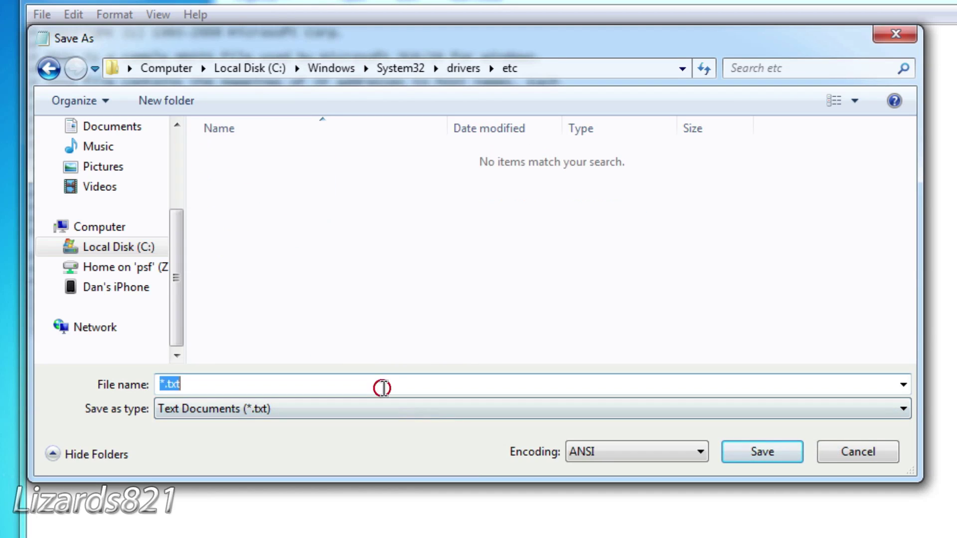
{"action": "type", "text": "hosts"}
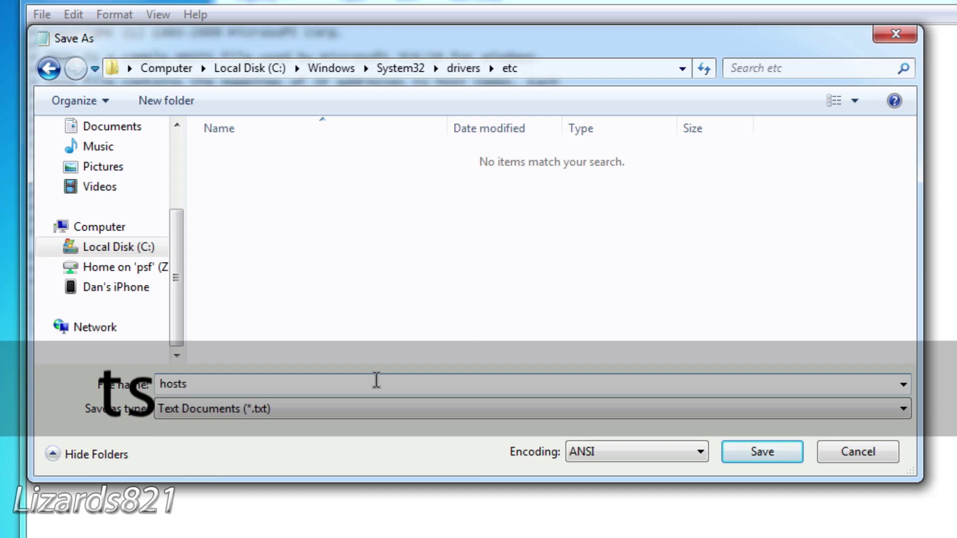
{"action": "left_click", "coordinate": [357, 406]}
{"action": "left_click", "coordinate": [358, 438]}
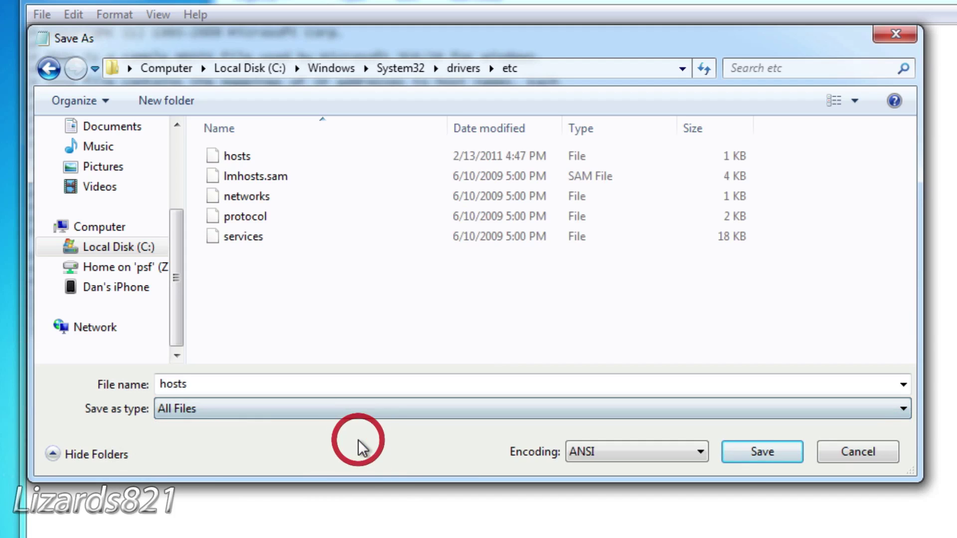
{"action": "left_click", "coordinate": [782, 454]}
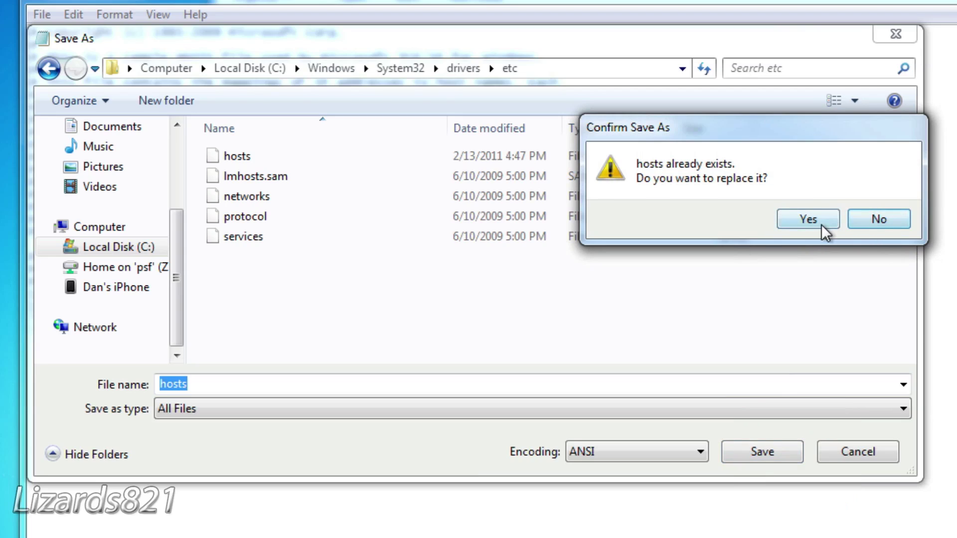
{"action": "left_click", "coordinate": [822, 221]}
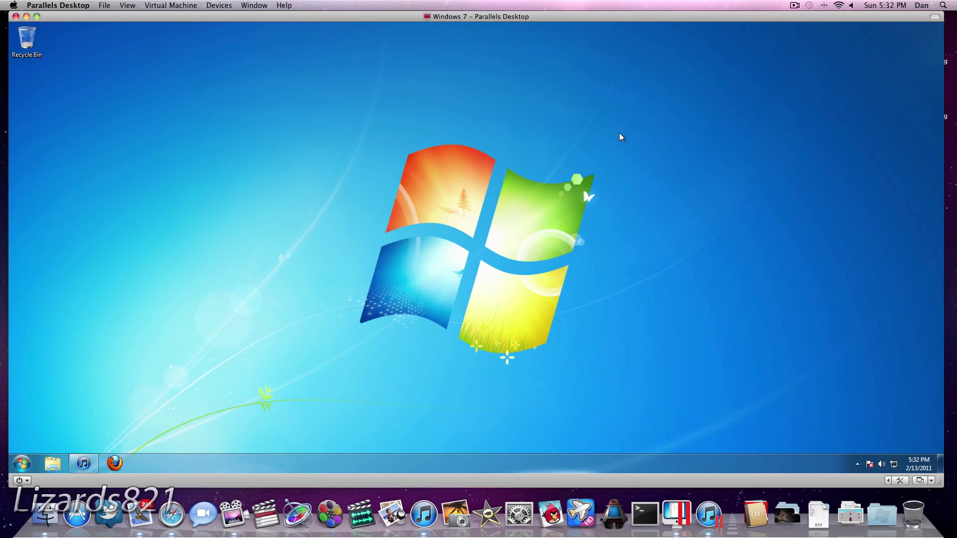
Restore the iTunes window from its taskbar preview
{"action": "mouse_move", "coordinate": [83, 464]}
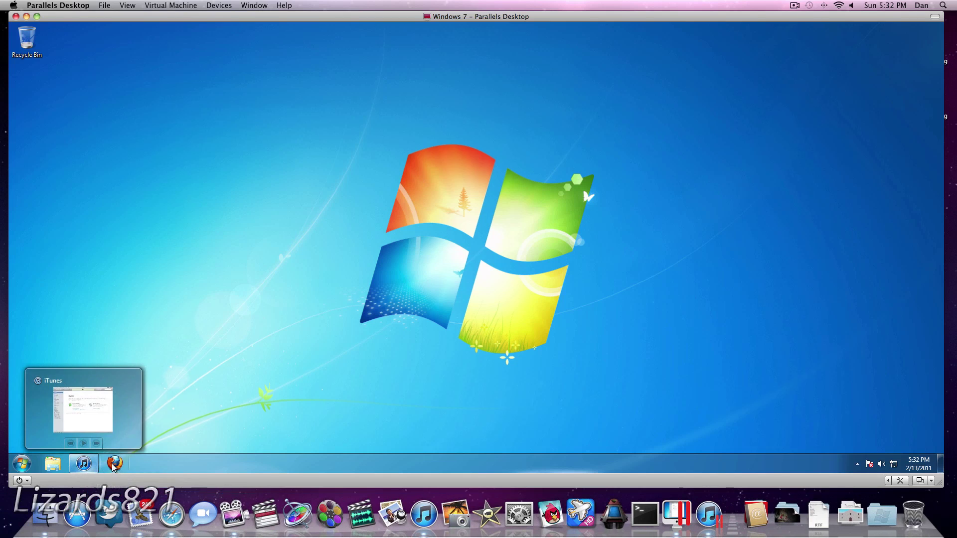
{"action": "left_click", "coordinate": [90, 416]}
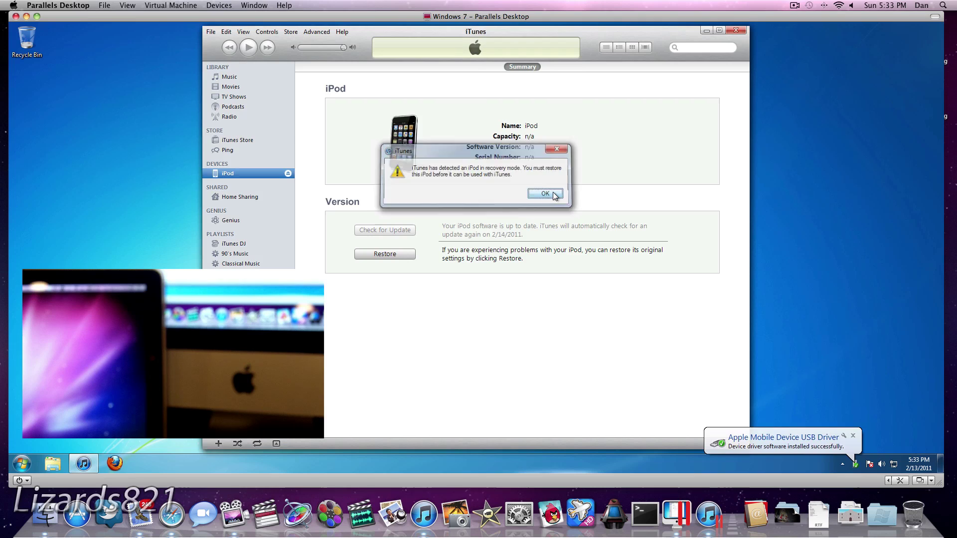
Dismiss the recovery warning, Shift-Restore with iPod2,1_4.1_8B117_Restore from Downloads, then cancel the picker
{"action": "left_click", "coordinate": [554, 199]}
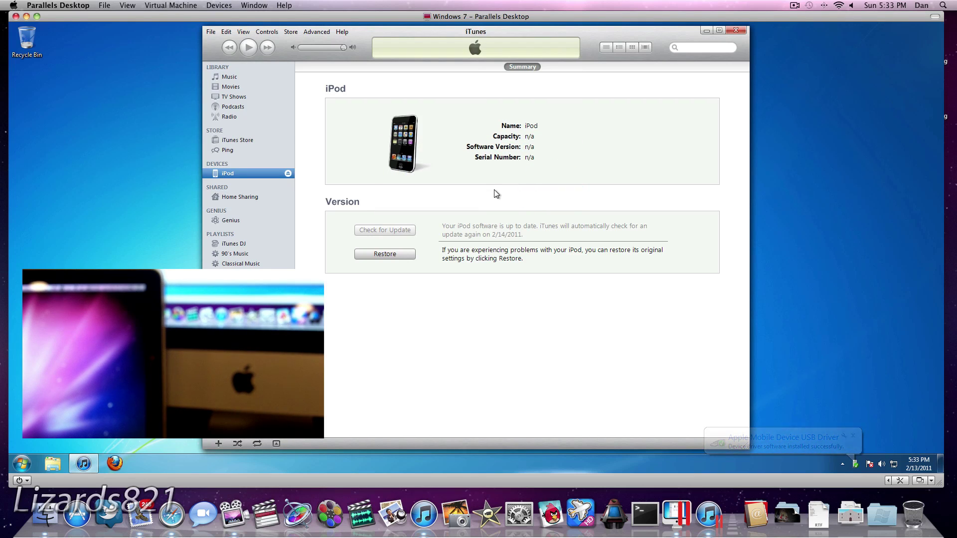
{"action": "left_click", "coordinate": [392, 255], "text": "shift"}
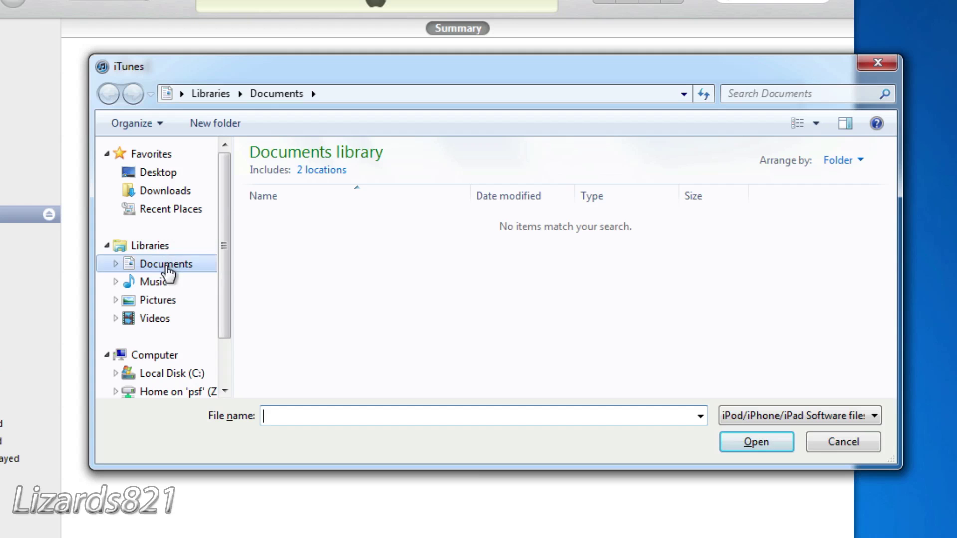
{"action": "left_click", "coordinate": [152, 190]}
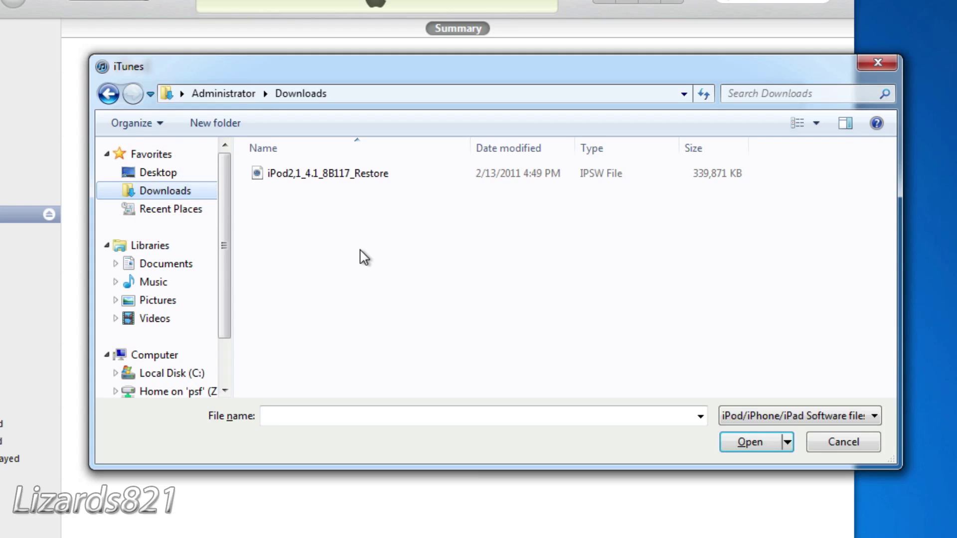
{"action": "left_click", "coordinate": [299, 180]}
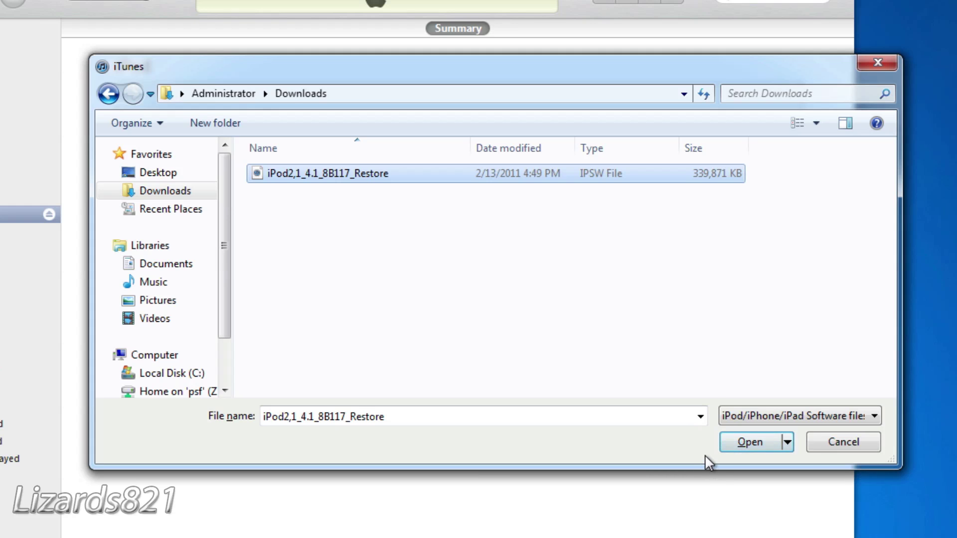
{"action": "left_click", "coordinate": [843, 442]}
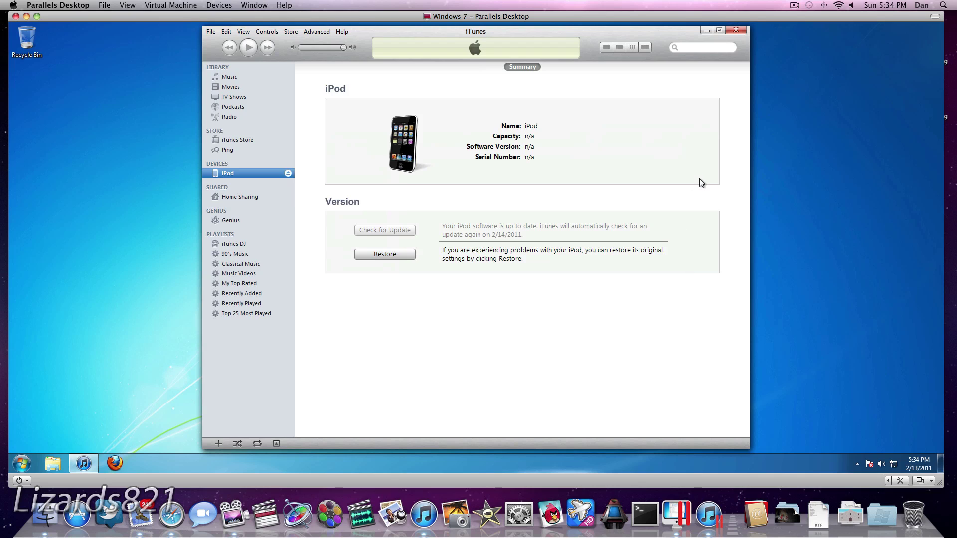
Restart iTunes and dismiss the recovery-mode warning and default audio player prompt
{"action": "left_click", "coordinate": [733, 31]}
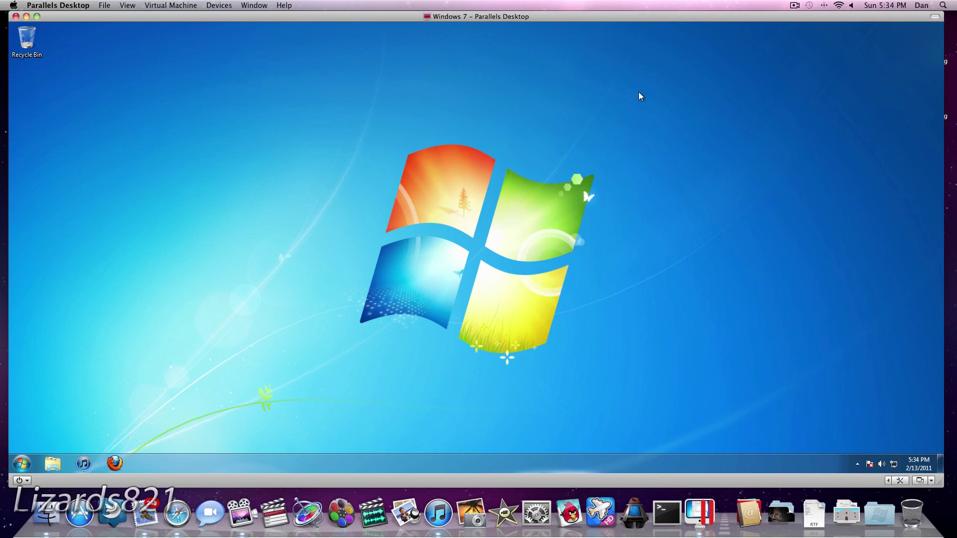
{"action": "left_click", "coordinate": [84, 463]}
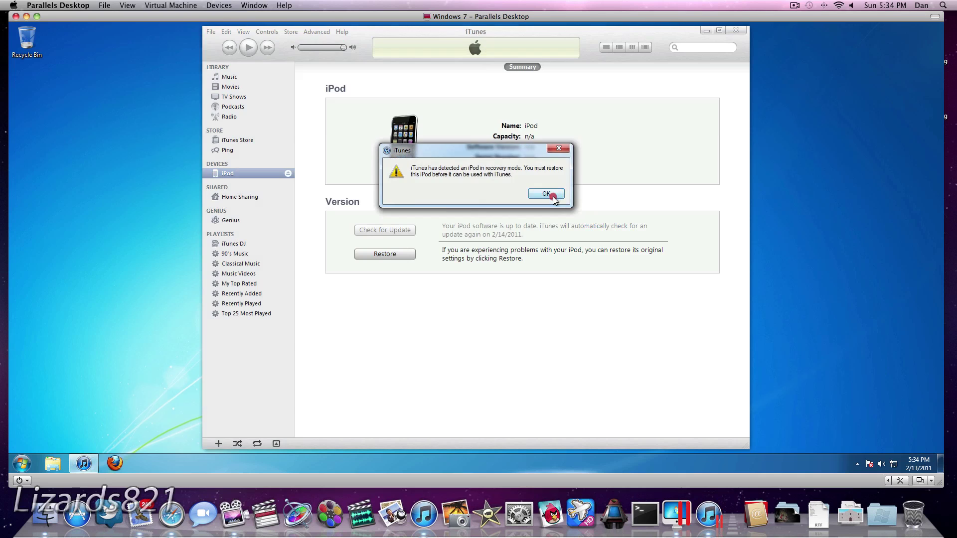
{"action": "left_click", "coordinate": [553, 195]}
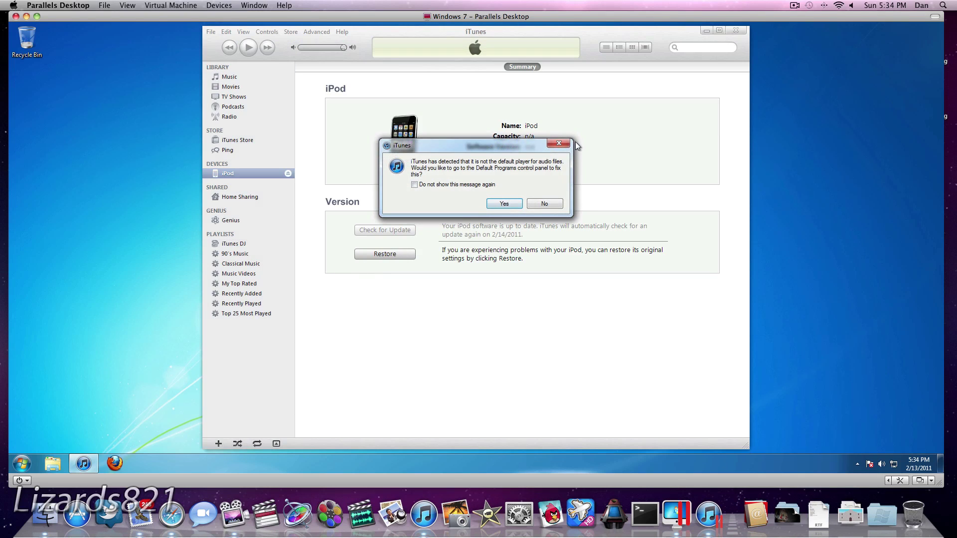
{"action": "left_click", "coordinate": [558, 144]}
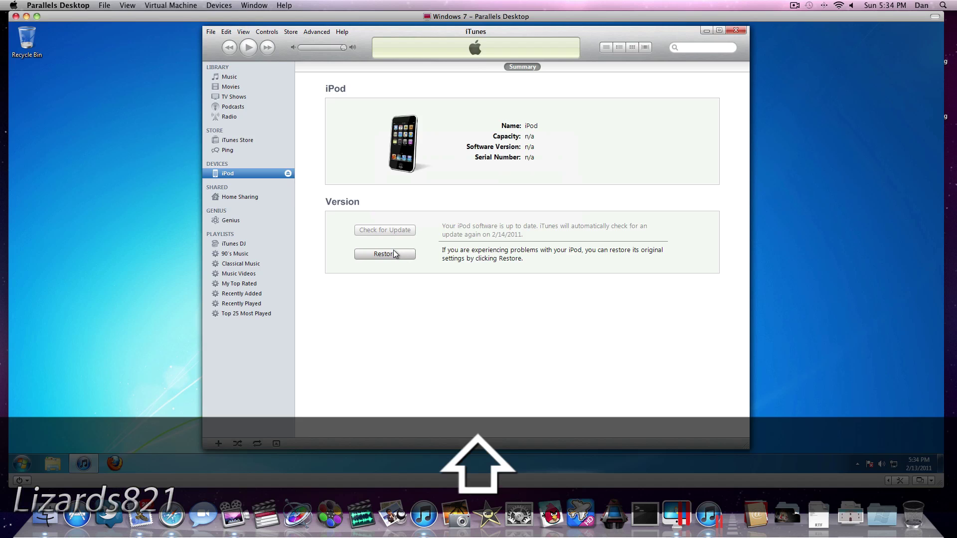
Shift-Restore again, pick iPod2,1_4.1_8B117_Restore in Downloads, and cancel the picker
{"action": "left_click", "coordinate": [384, 254], "text": "shift"}
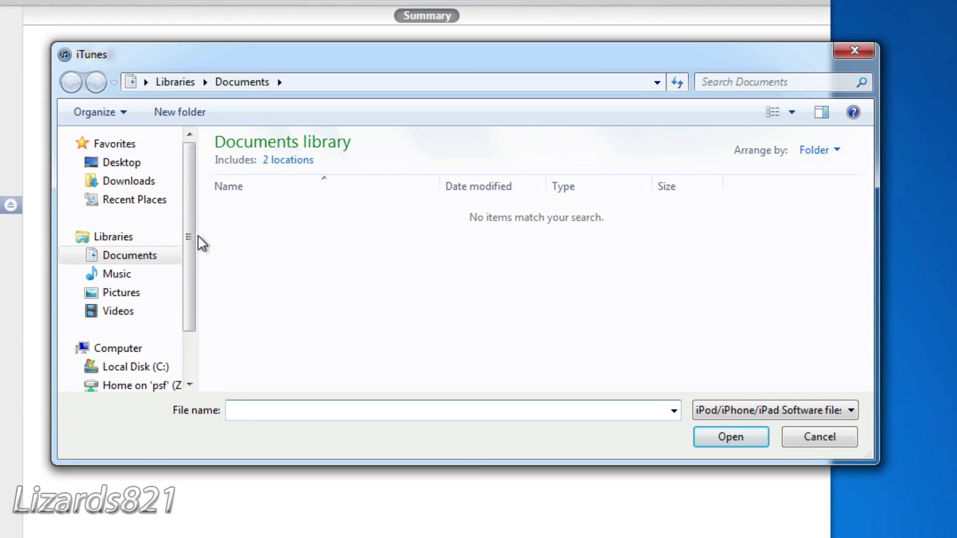
{"action": "left_click", "coordinate": [149, 182]}
{"action": "left_click", "coordinate": [289, 164]}
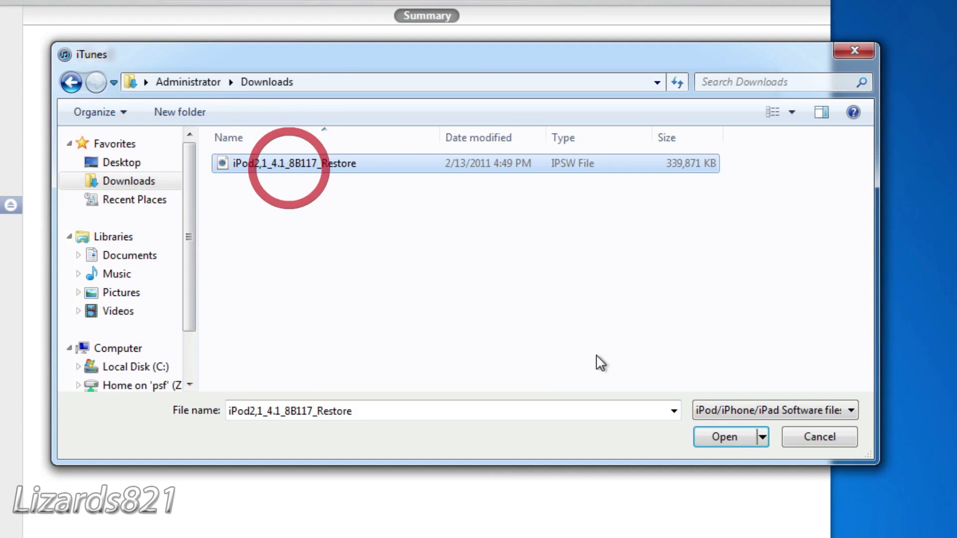
{"action": "left_click", "coordinate": [803, 438]}
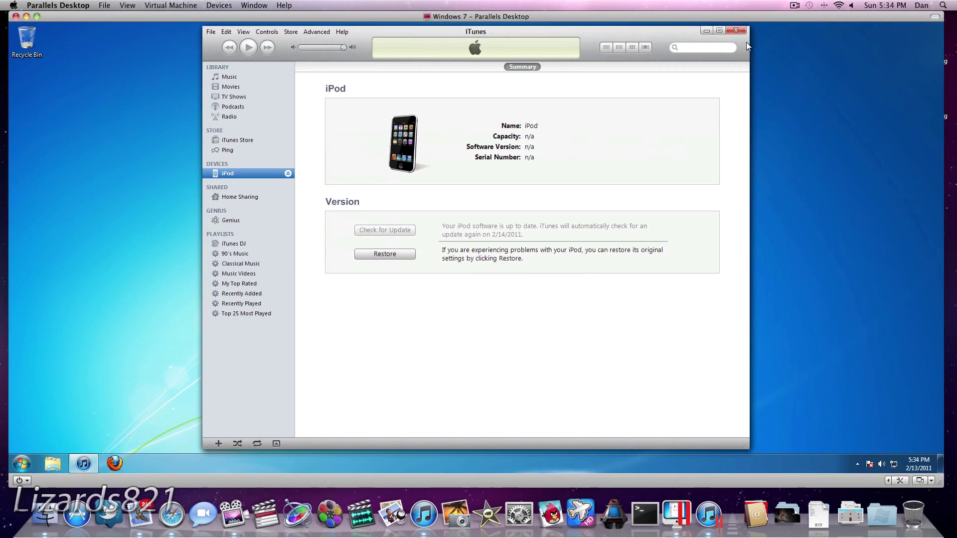
Close iTunes and open the Downloads folder in Windows Explorer
{"action": "left_click", "coordinate": [744, 32]}
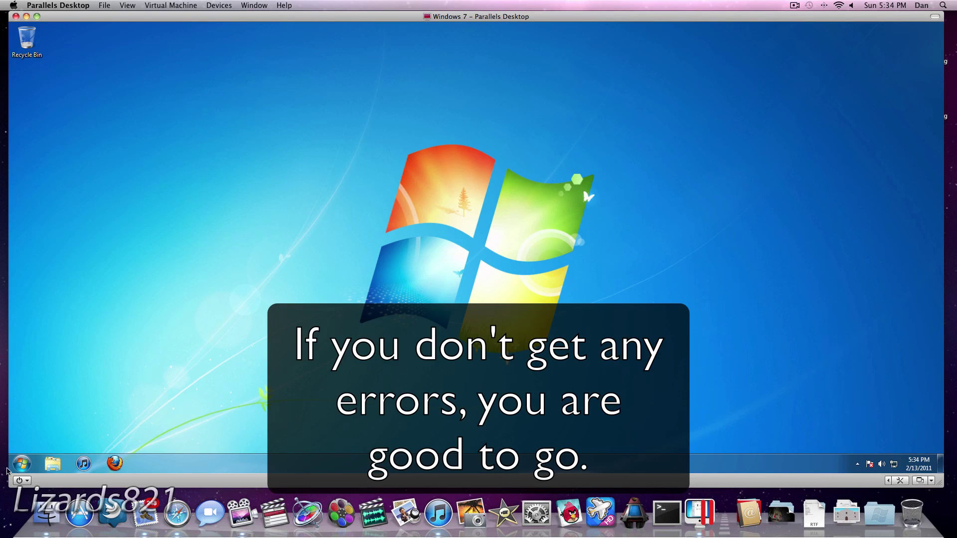
{"action": "left_click", "coordinate": [22, 464]}
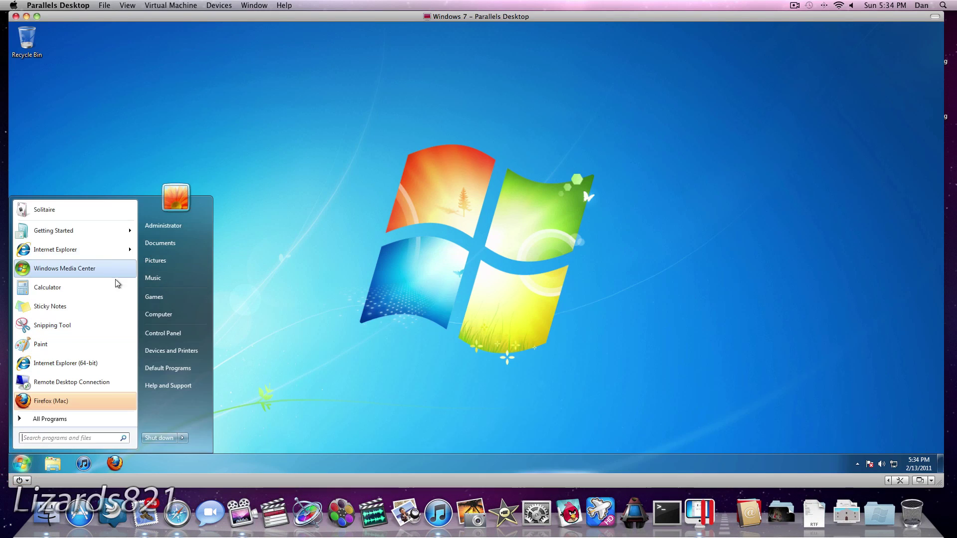
{"action": "left_click", "coordinate": [18, 465]}
{"action": "left_click", "coordinate": [52, 463]}
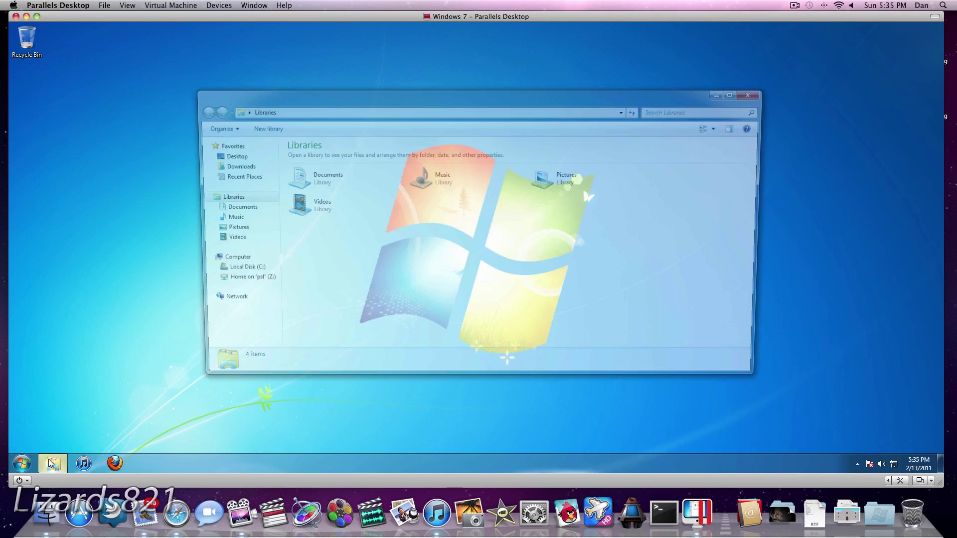
{"action": "left_click", "coordinate": [232, 166]}
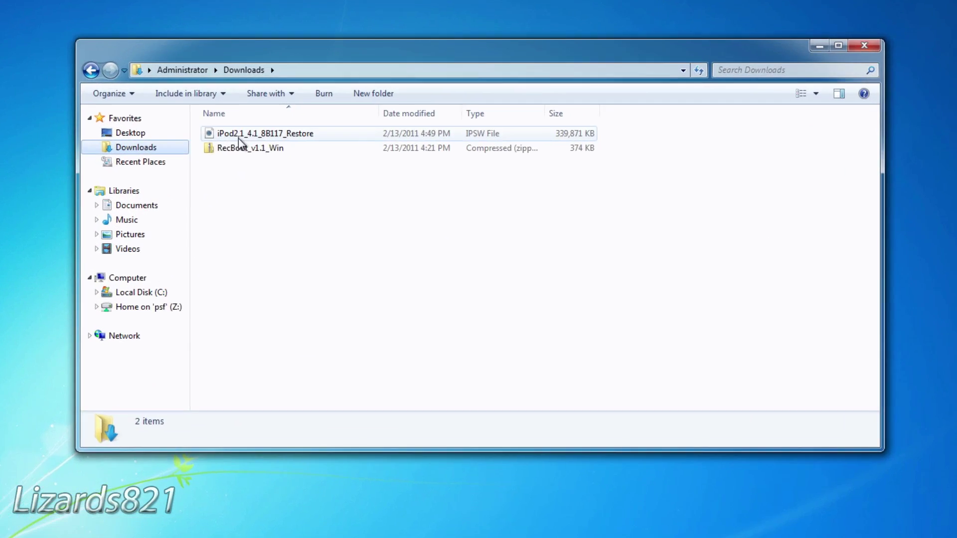
Extract the RecBoot_v1.1_Win archive into its own RecBoot_v1.1_Win folder in Downloads
{"action": "right_click", "coordinate": [240, 145]}
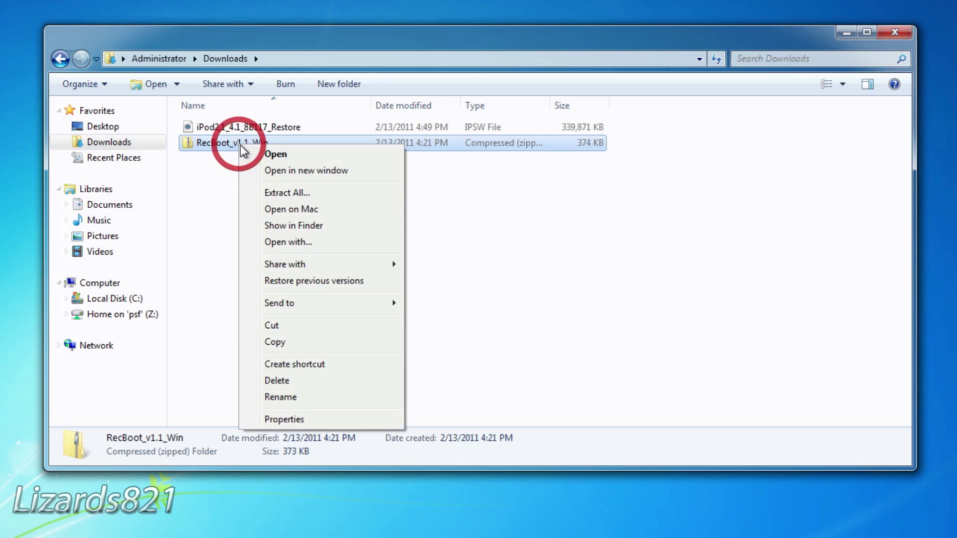
{"action": "left_click", "coordinate": [364, 197]}
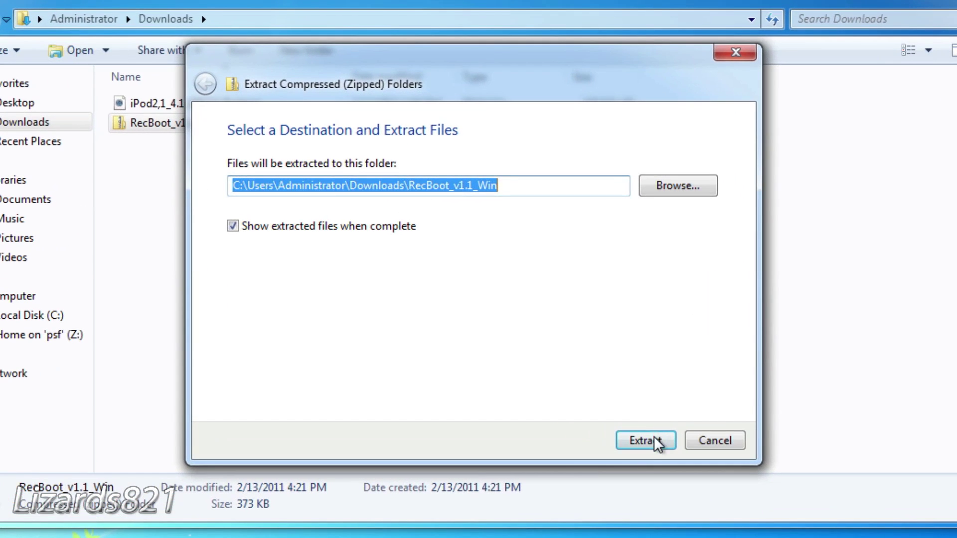
{"action": "left_click", "coordinate": [622, 399]}
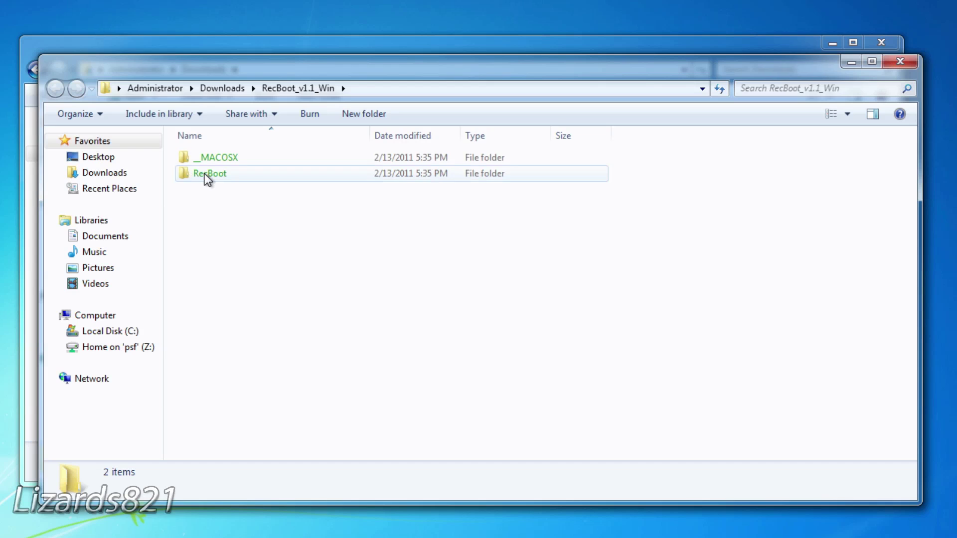
Run Exit.bat from the RecBoot folder, allowing it past the security warning
{"action": "double_click", "coordinate": [210, 174]}
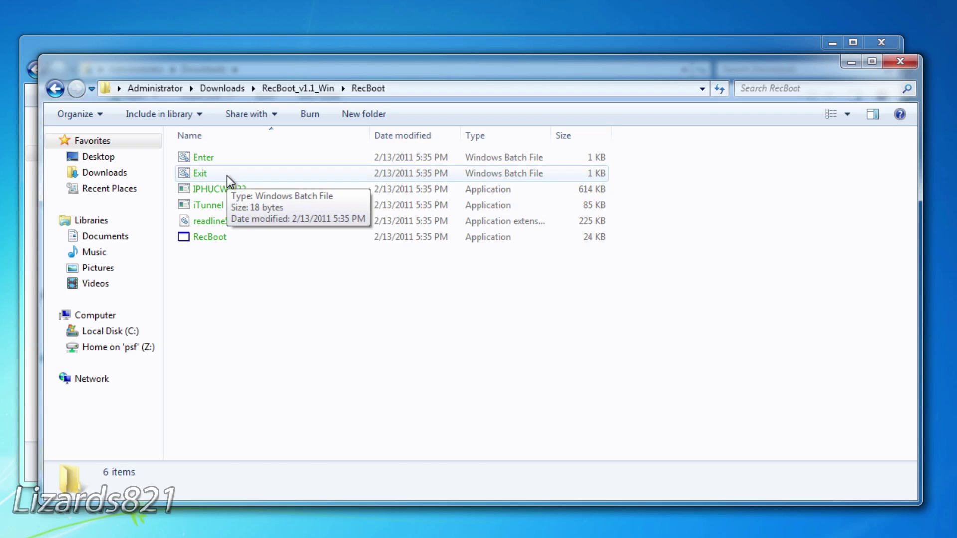
{"action": "double_click", "coordinate": [226, 175]}
{"action": "left_click", "coordinate": [492, 284]}
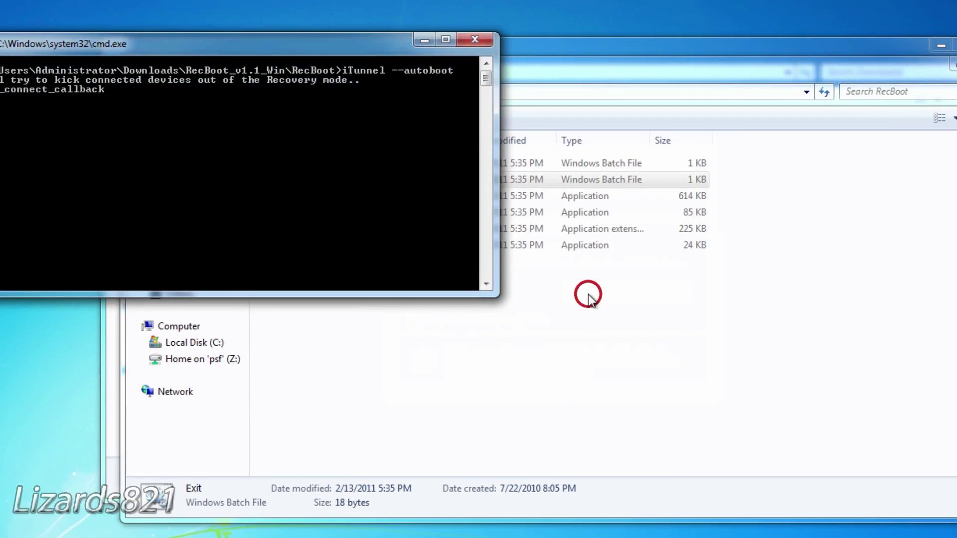